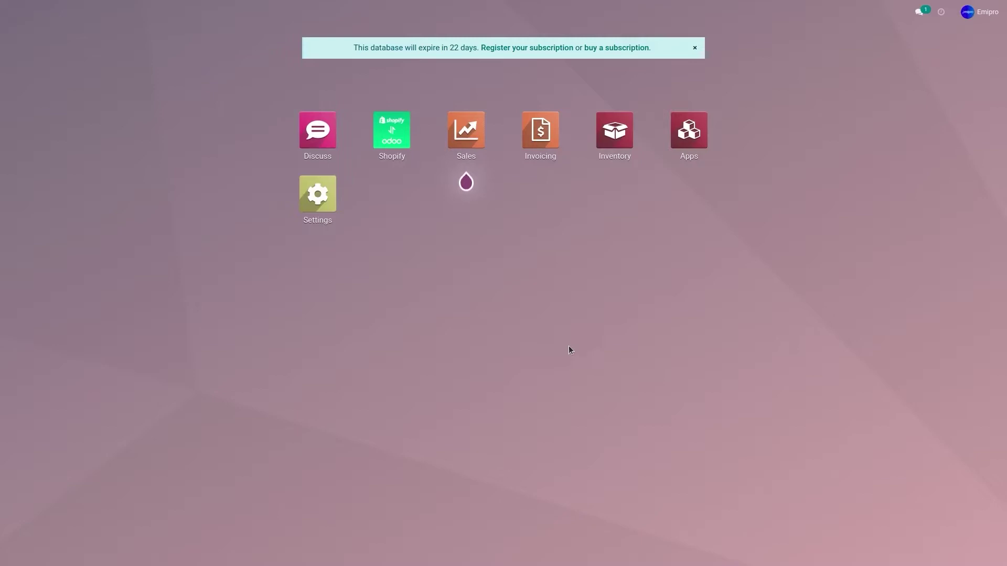
- Open the Shopify connector's settings and enable Use Sales Description of Odoo Product
{"action": "left_click", "coordinate": [388, 150]}
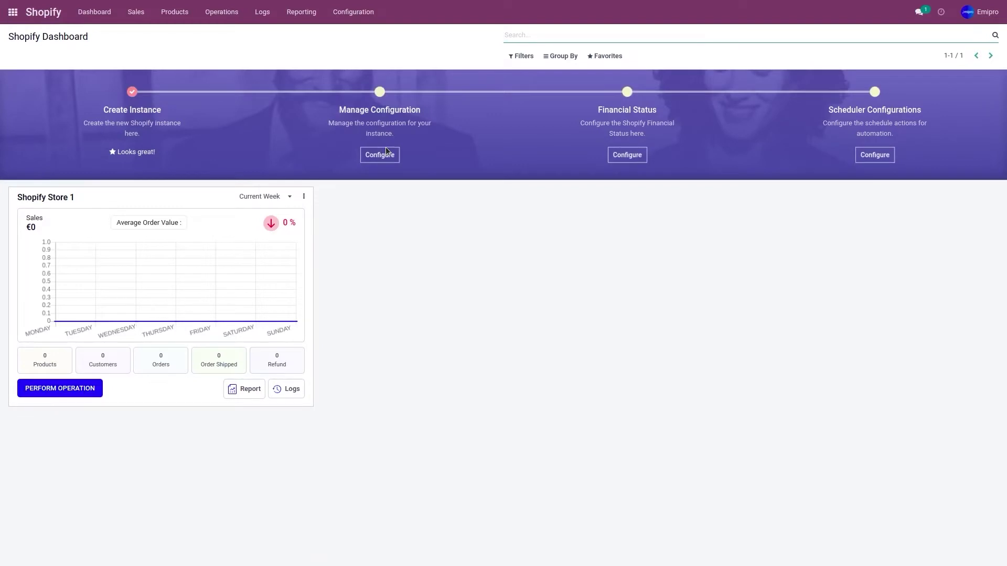
{"action": "left_click", "coordinate": [360, 16]}
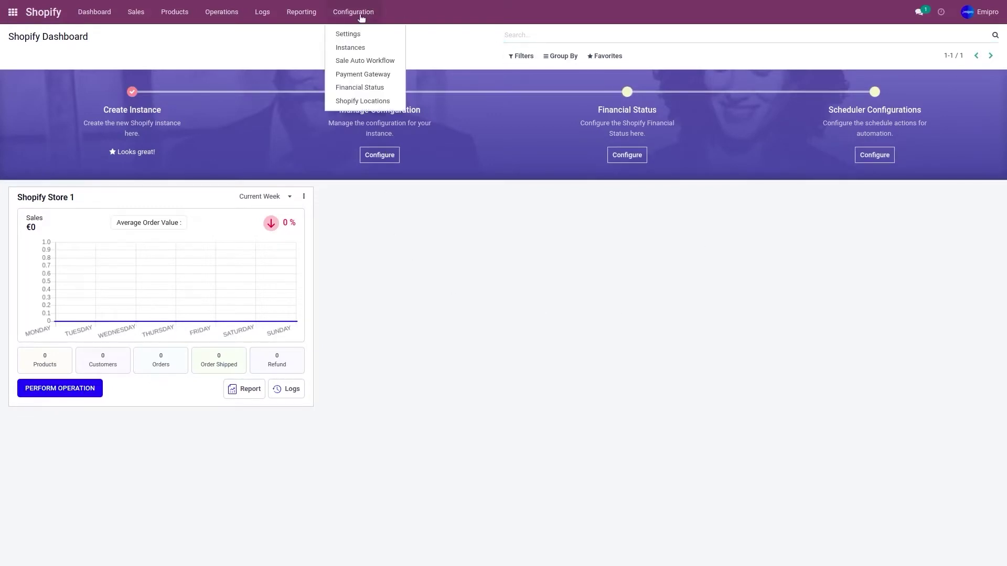
{"action": "left_click", "coordinate": [356, 33]}
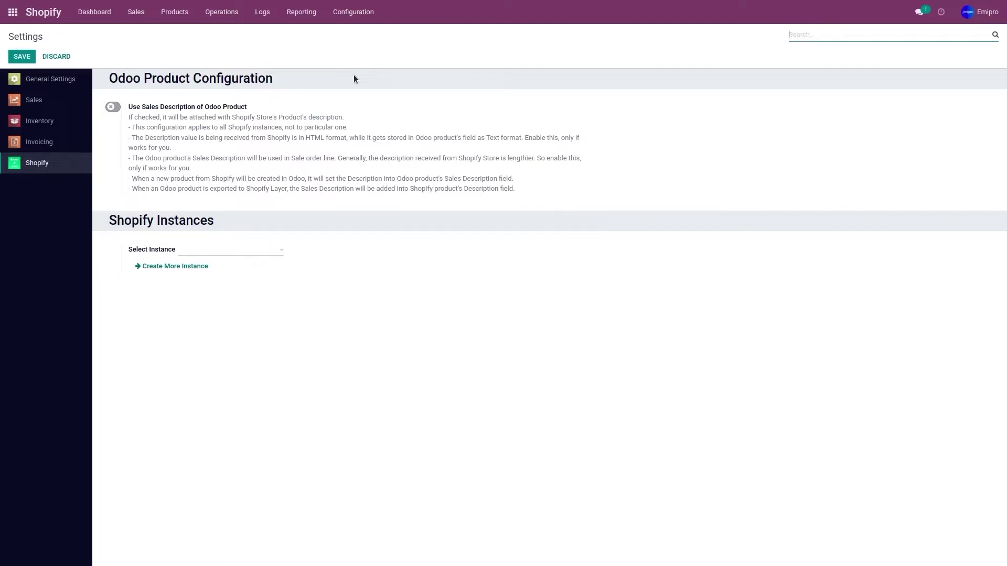
{"action": "left_click", "coordinate": [114, 109]}
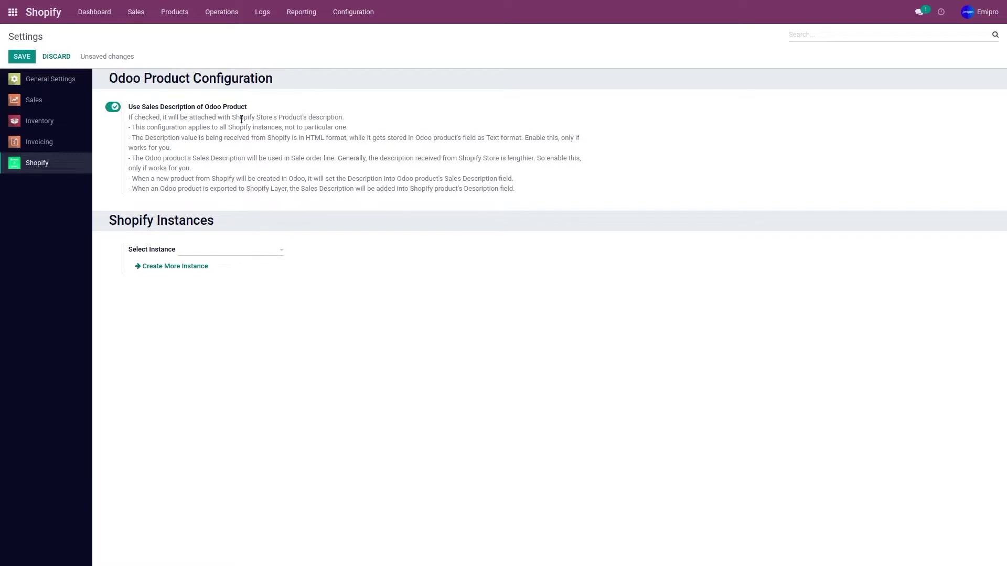
- Select the Shopify Store 1 instance and enable Auto Create Product if not found in its product configuration
{"action": "left_click", "coordinate": [207, 257]}
{"action": "left_click", "coordinate": [230, 267]}
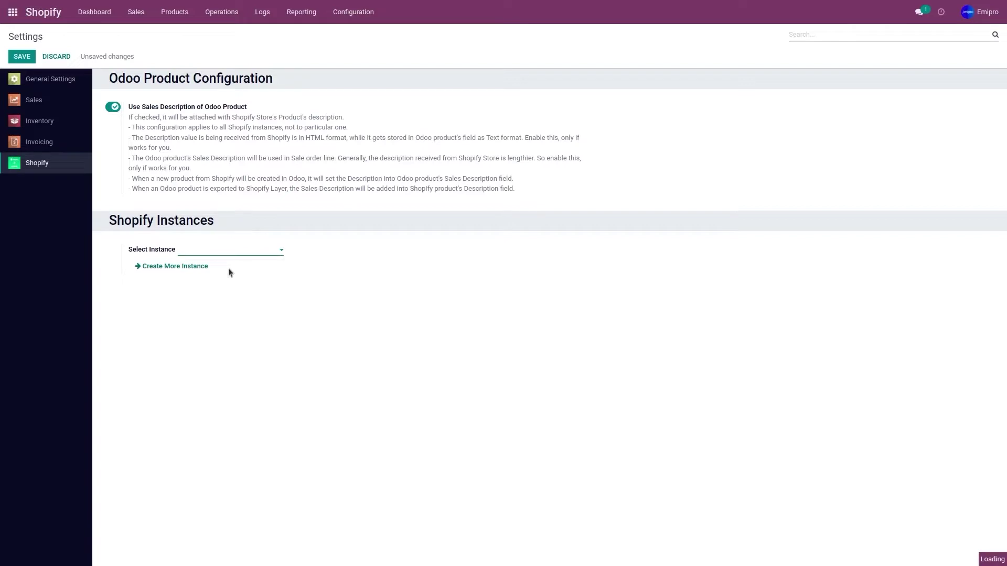
{"action": "scroll", "coordinate": [233, 301], "scroll_direction": "down", "scroll_amount": 7}
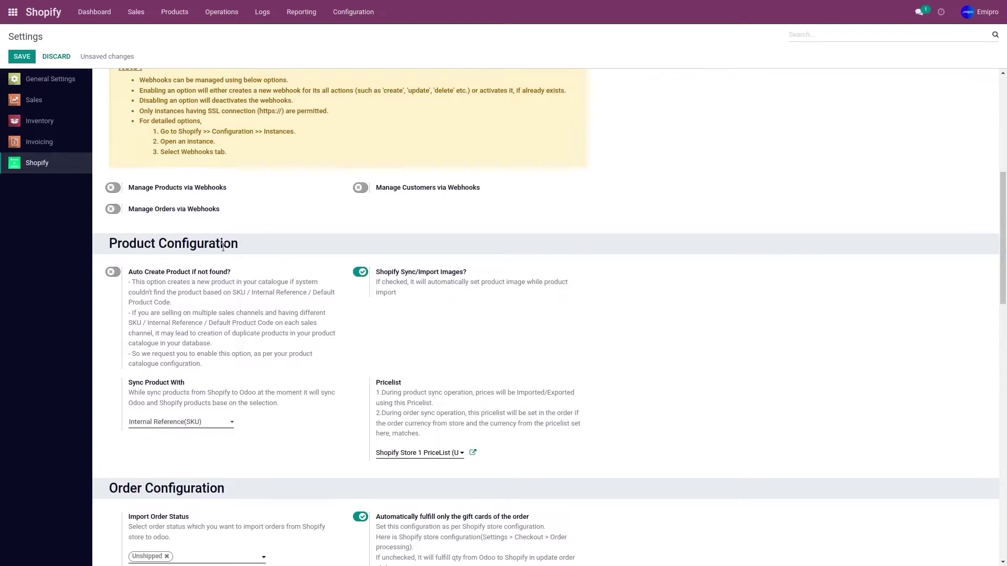
{"action": "left_click", "coordinate": [113, 272]}
- Use the Shopify Store 1 PriceList as the instance's pricelist and save the Shopify settings
{"action": "left_click", "coordinate": [404, 453]}
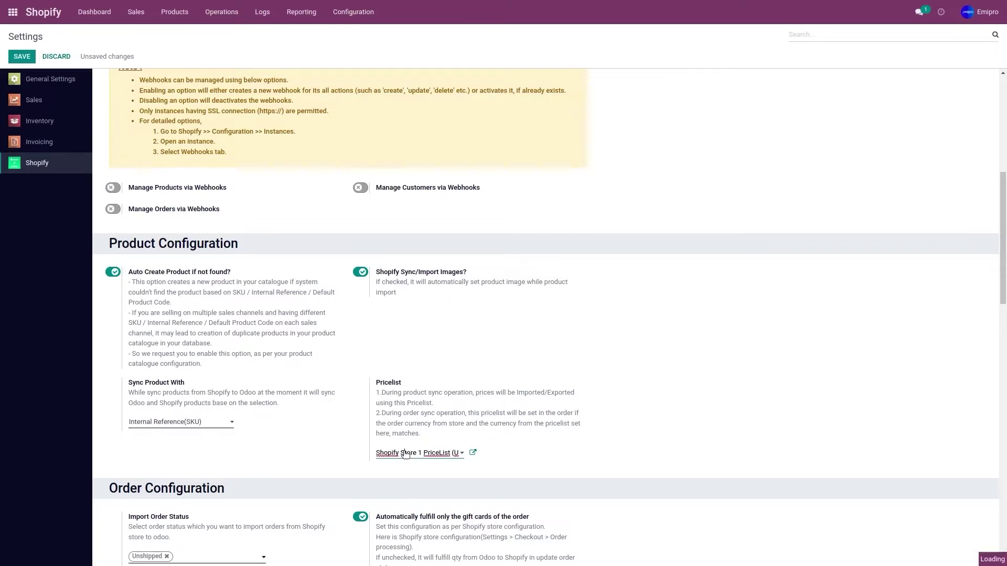
{"action": "left_click", "coordinate": [462, 482]}
{"action": "left_click", "coordinate": [515, 475]}
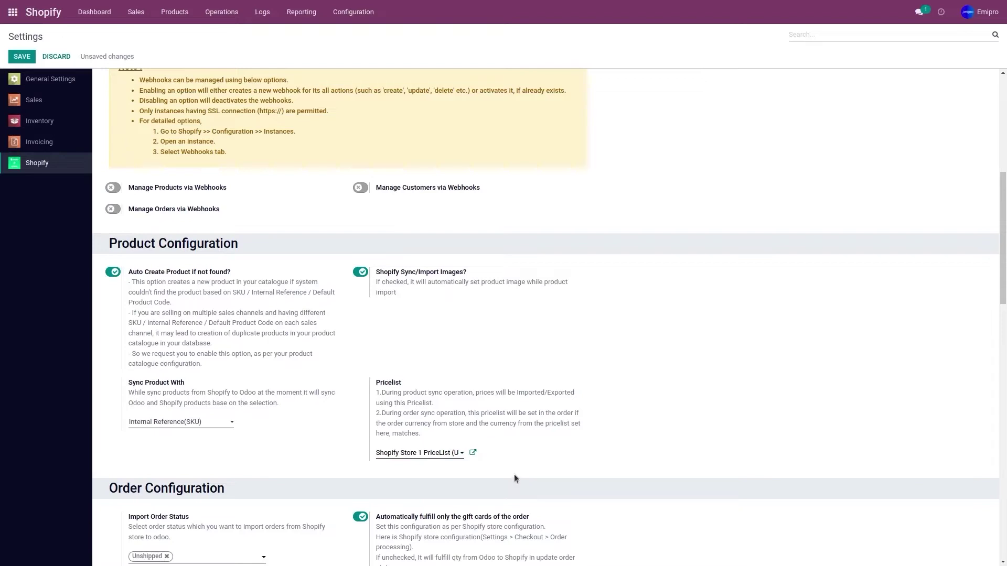
{"action": "scroll", "coordinate": [513, 473], "scroll_direction": "up", "scroll_amount": 7}
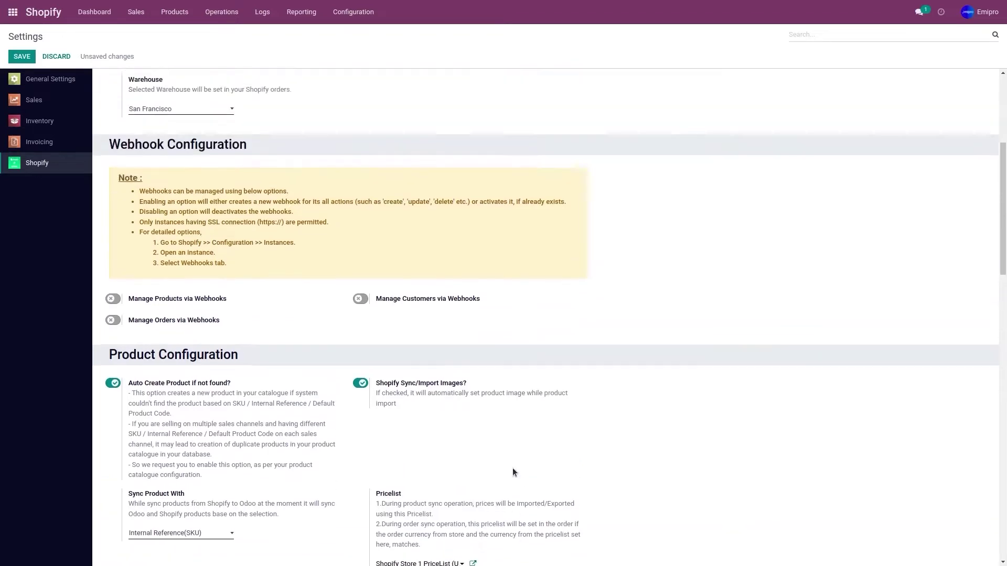
{"action": "left_click", "coordinate": [22, 57]}
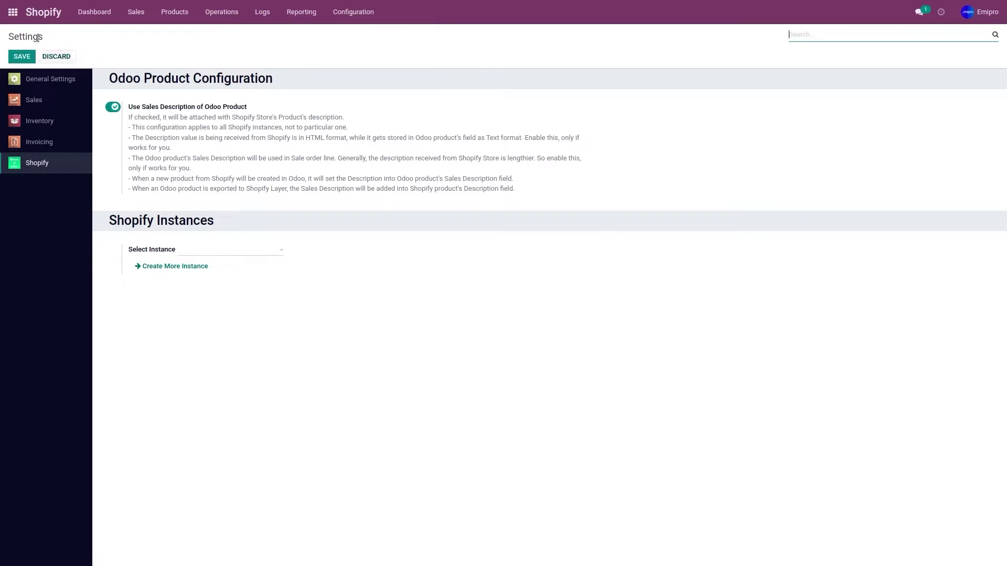
- Start an operation for Shopify Store 1 from the Shopify dashboard and choose Import Products
{"action": "left_click", "coordinate": [33, 15]}
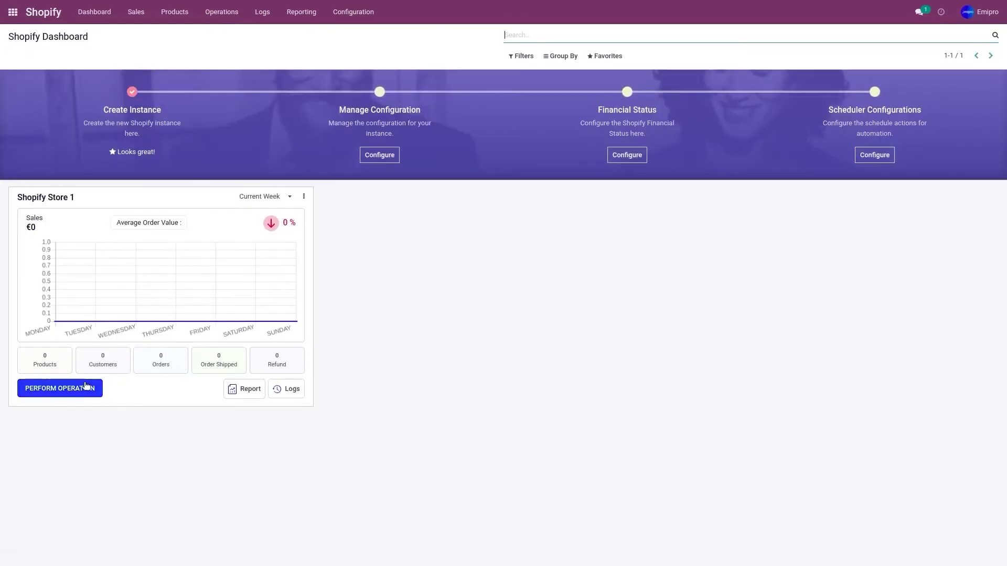
{"action": "left_click", "coordinate": [58, 391]}
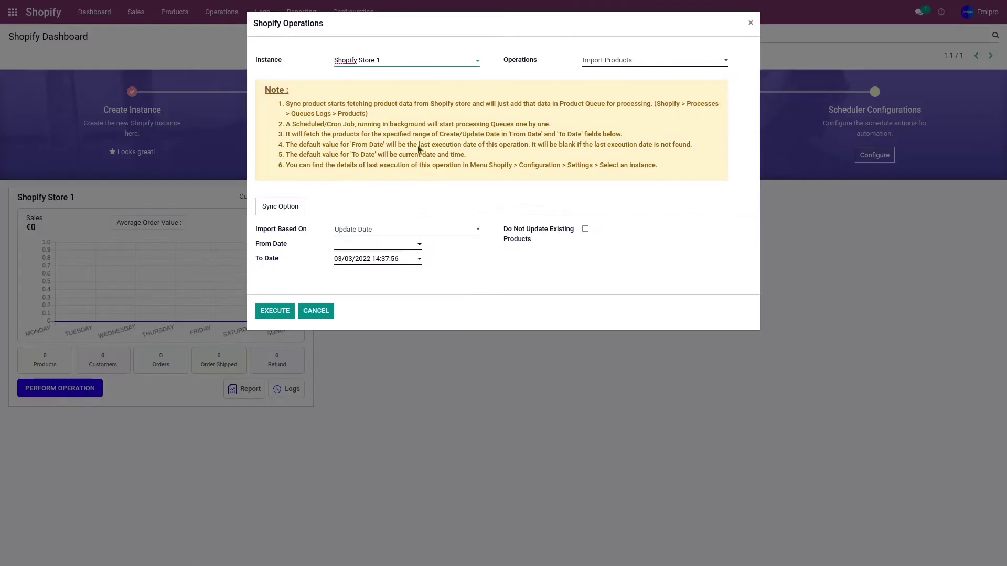
{"action": "left_click", "coordinate": [612, 63]}
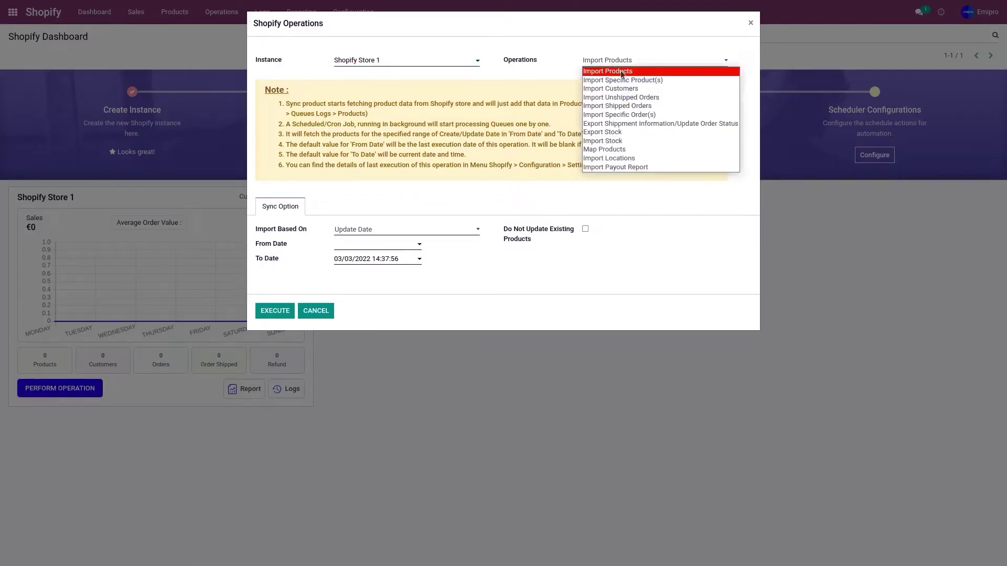
{"action": "left_click", "coordinate": [612, 72]}
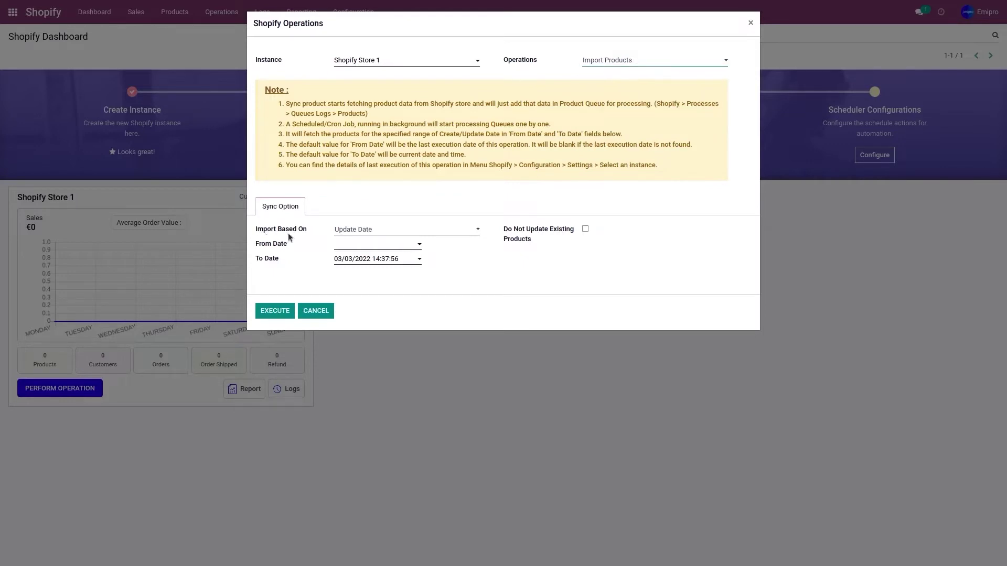
- Base the product import on Create Date and set its From Date to 12/01/2021
{"action": "left_click", "coordinate": [348, 231]}
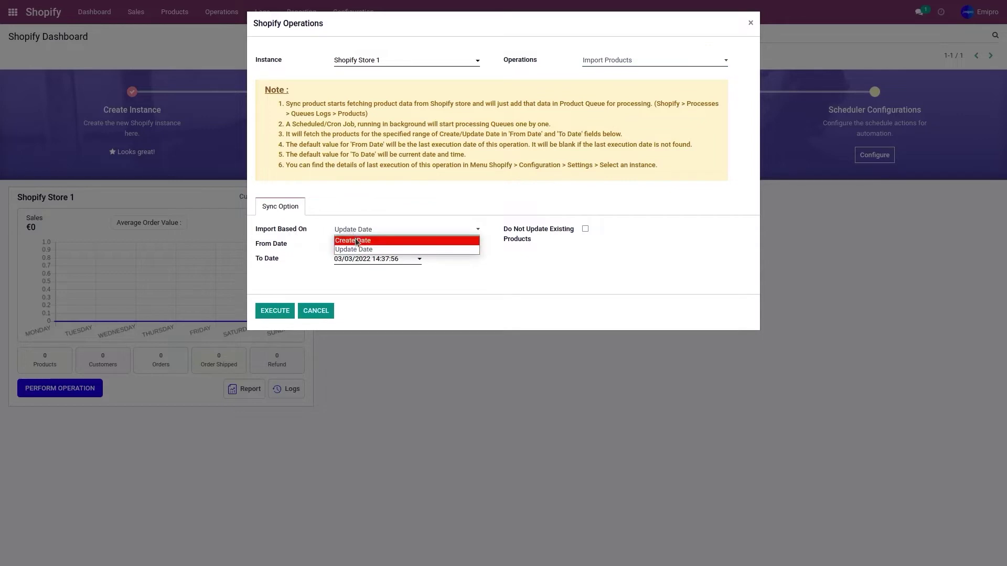
{"action": "left_click", "coordinate": [356, 240]}
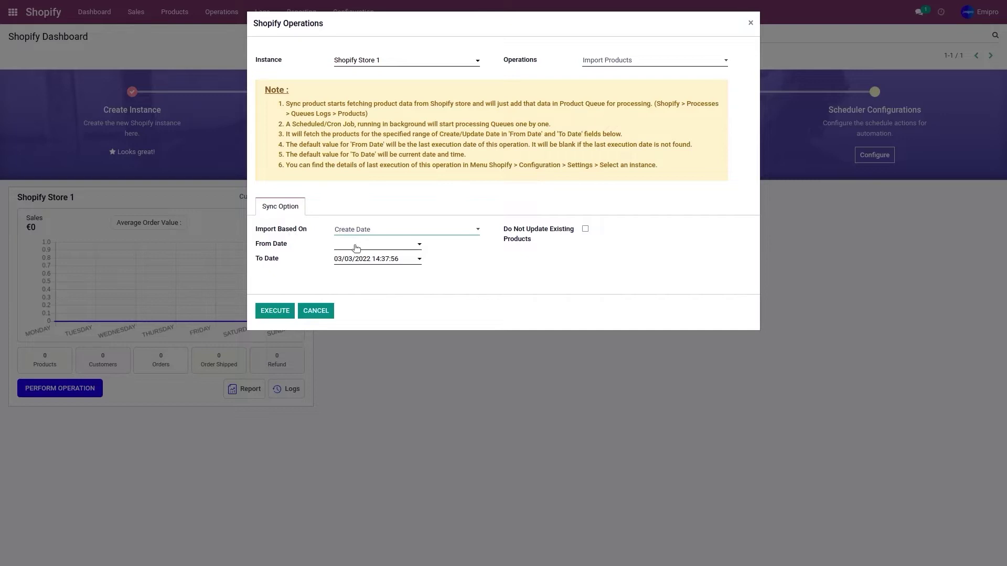
{"action": "left_click", "coordinate": [356, 248]}
{"action": "left_click", "coordinate": [344, 262]}
{"action": "left_click", "coordinate": [344, 262]}
{"action": "left_click", "coordinate": [345, 261]}
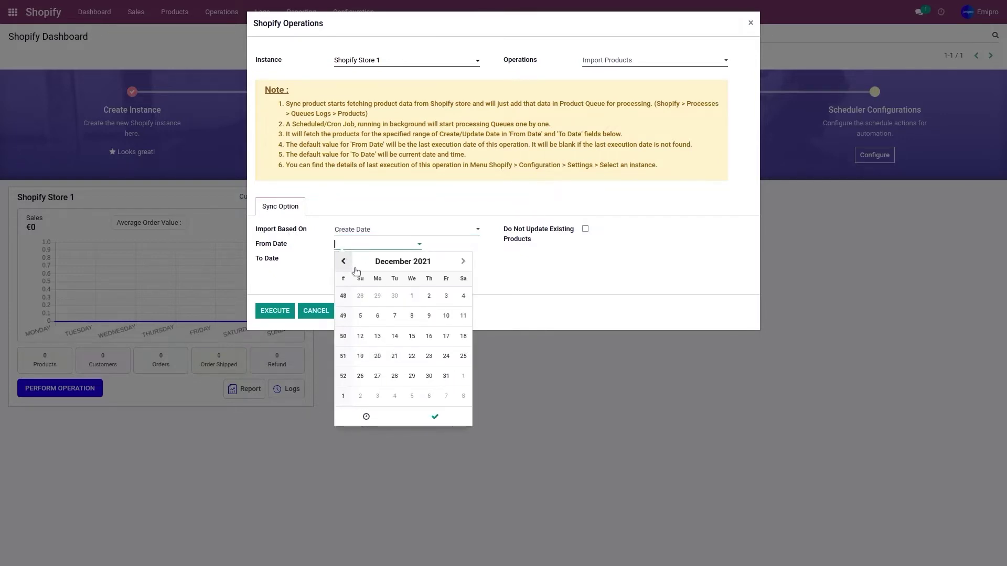
{"action": "left_click", "coordinate": [418, 300]}
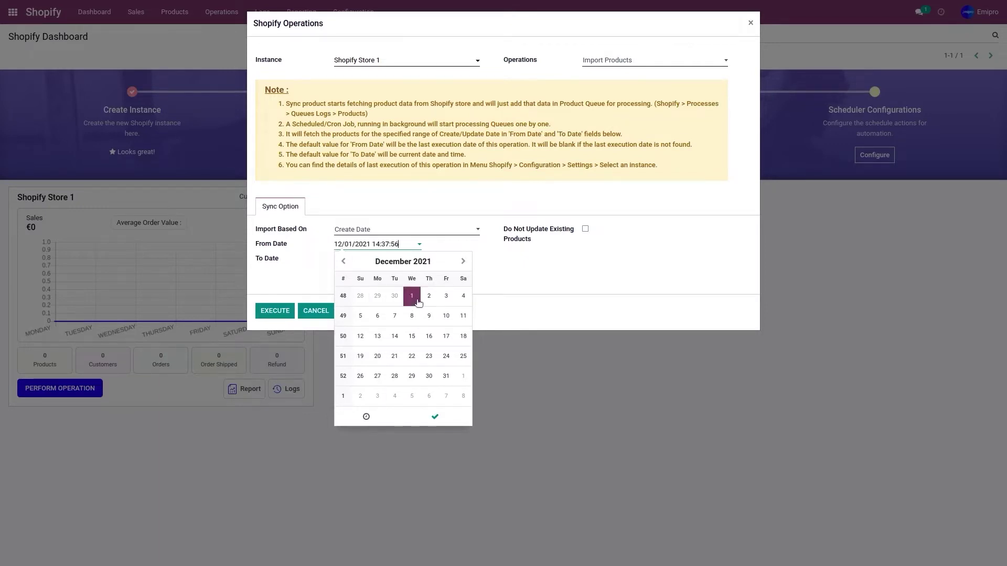
{"action": "left_click", "coordinate": [445, 422]}
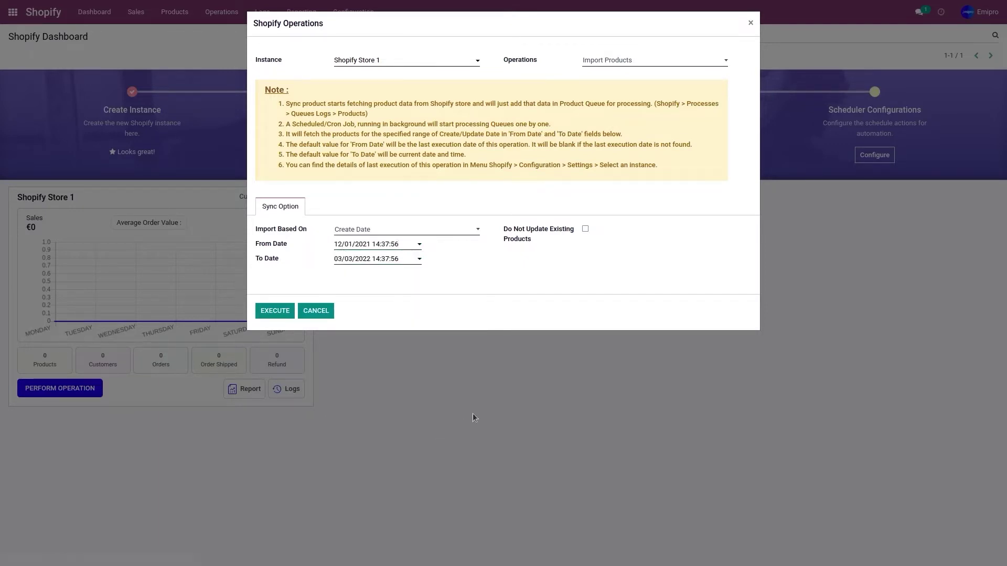
- Execute the product import and process the resulting product queue manually
{"action": "left_click", "coordinate": [275, 311]}
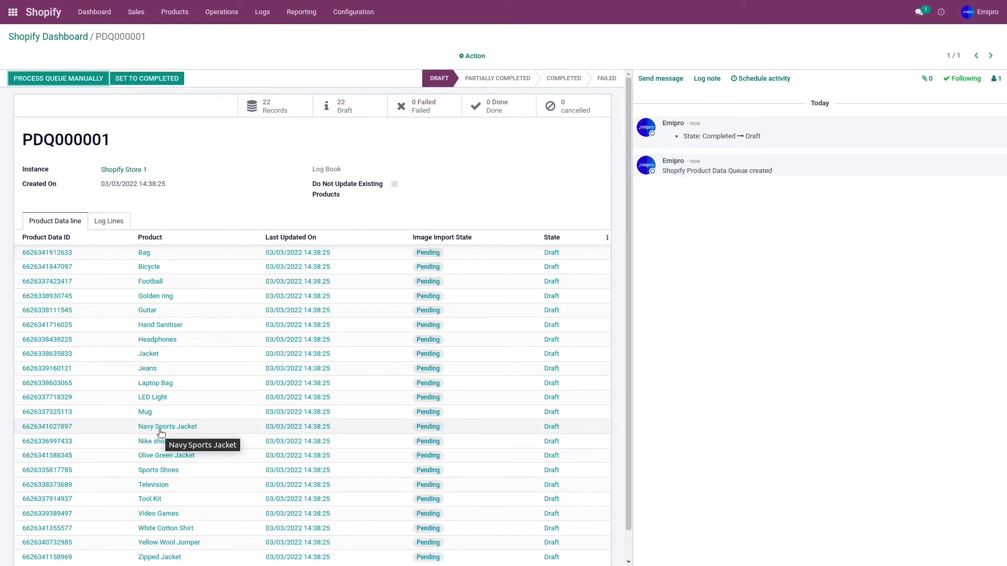
{"action": "left_click", "coordinate": [41, 81]}
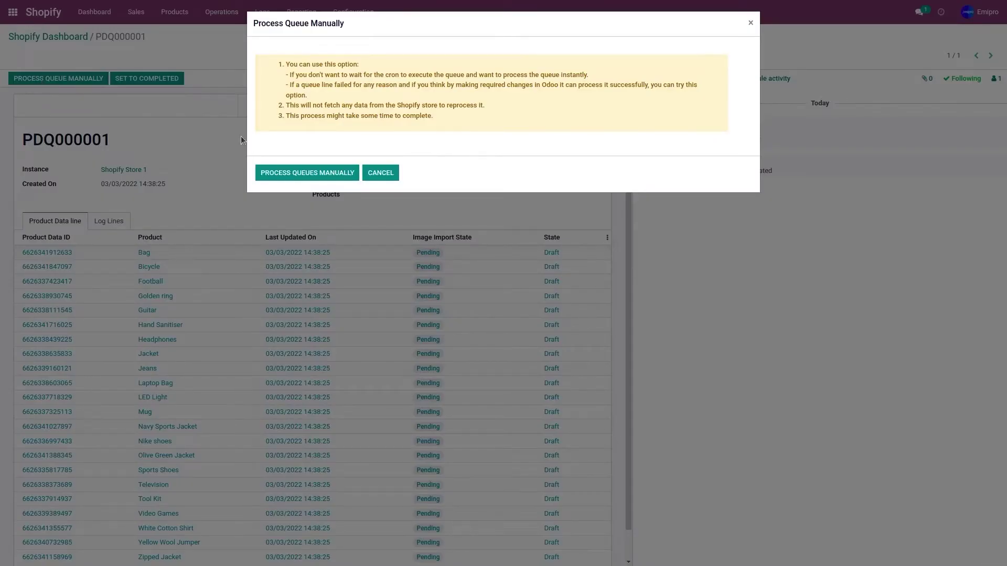
{"action": "left_click", "coordinate": [306, 172]}
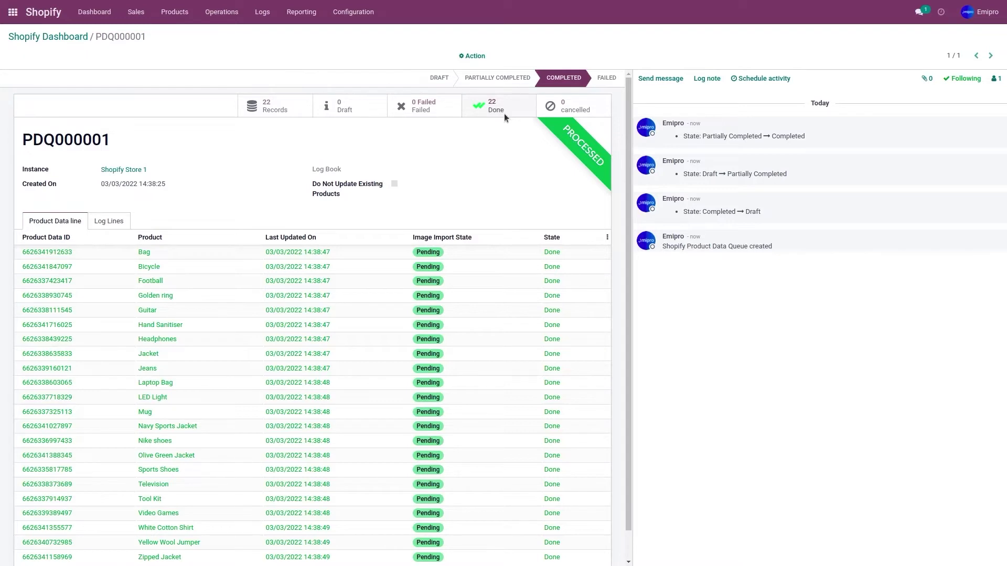
- Review the imported items in the Shopify product list and return to the Shopify dashboard
{"action": "left_click", "coordinate": [176, 12]}
{"action": "left_click", "coordinate": [180, 30]}
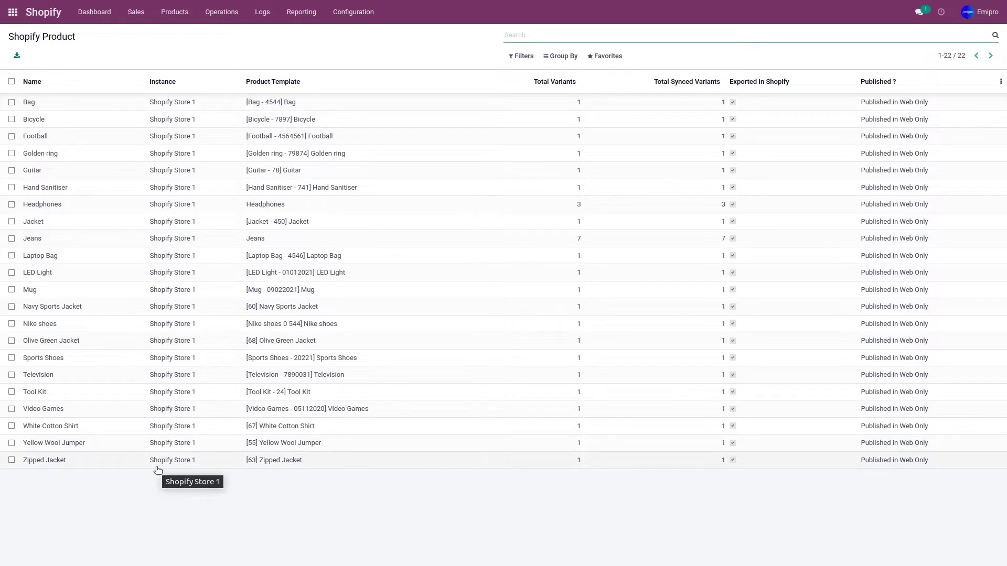
{"action": "left_click", "coordinate": [53, 18]}
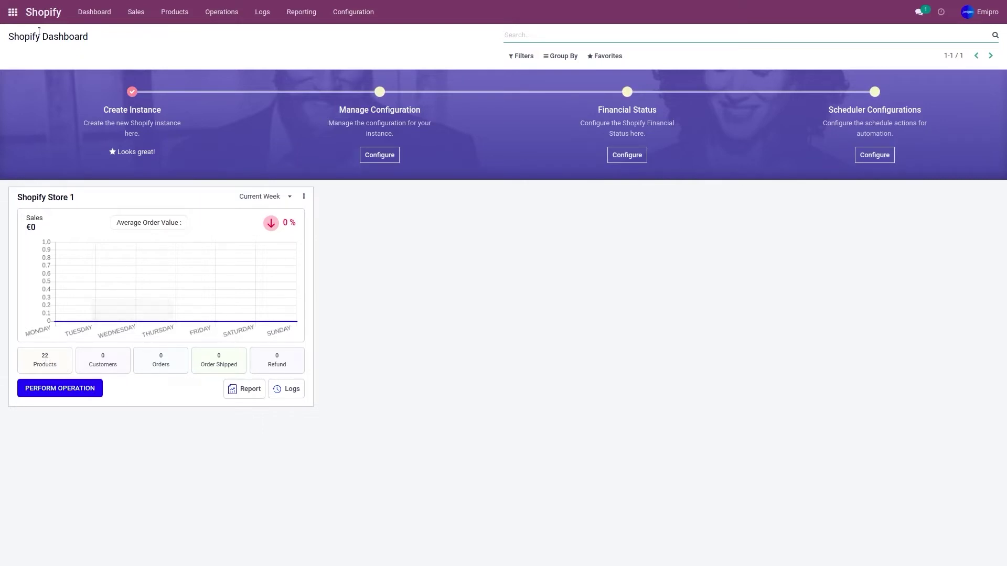
- Switch to the Inventory app and open its product list to check the imported products
{"action": "left_click", "coordinate": [14, 17]}
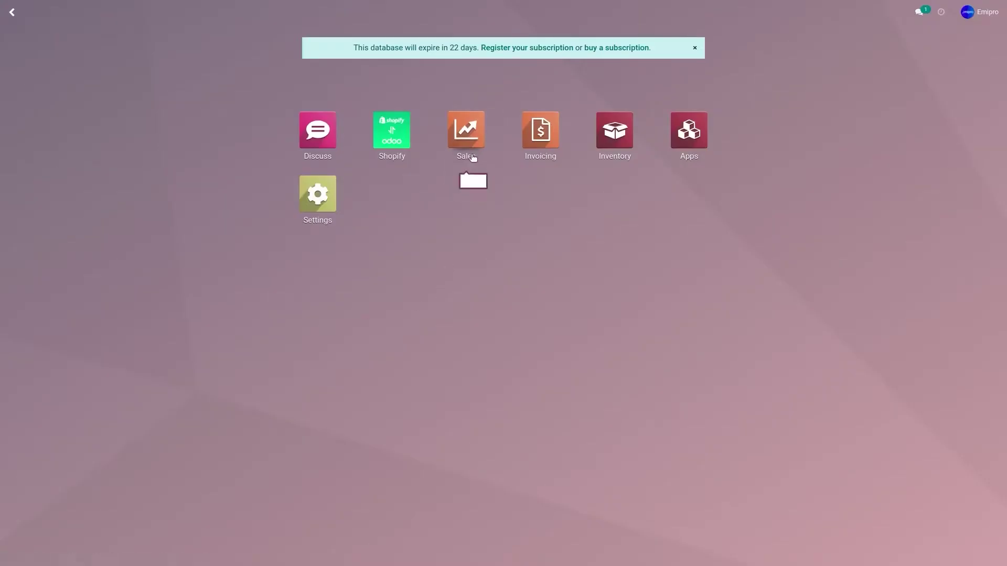
{"action": "mouse_move", "coordinate": [472, 179]}
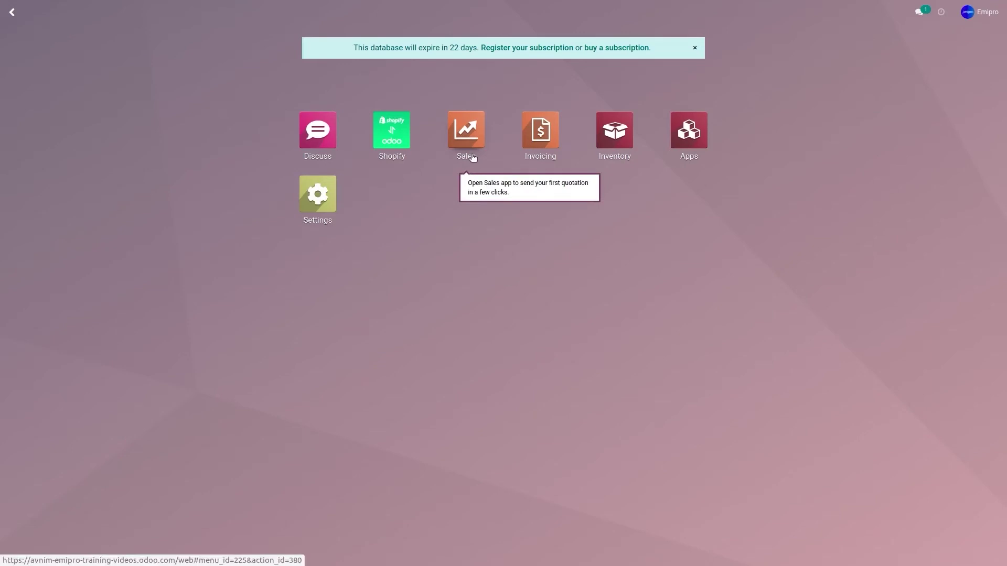
{"action": "left_click", "coordinate": [617, 158]}
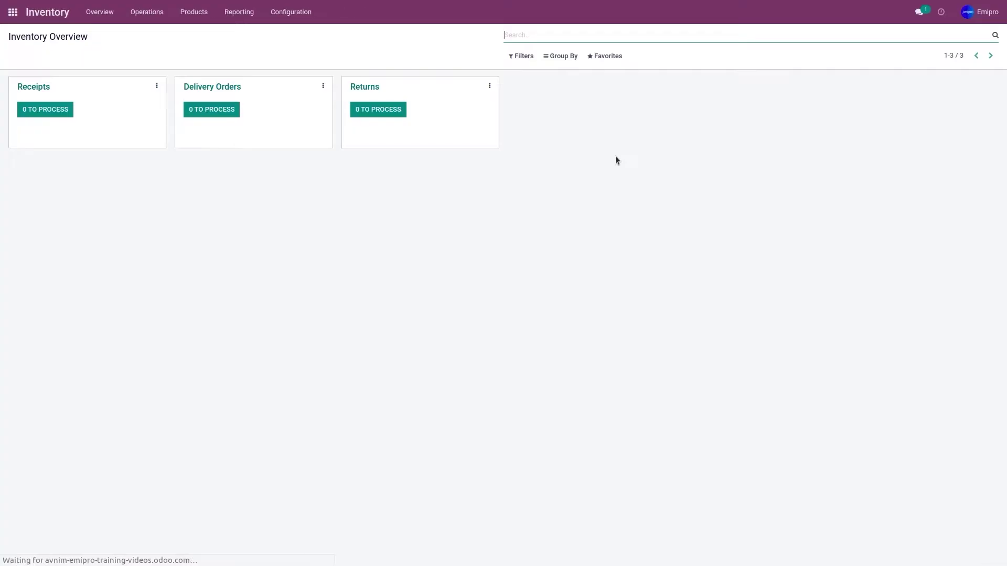
{"action": "left_click", "coordinate": [184, 18]}
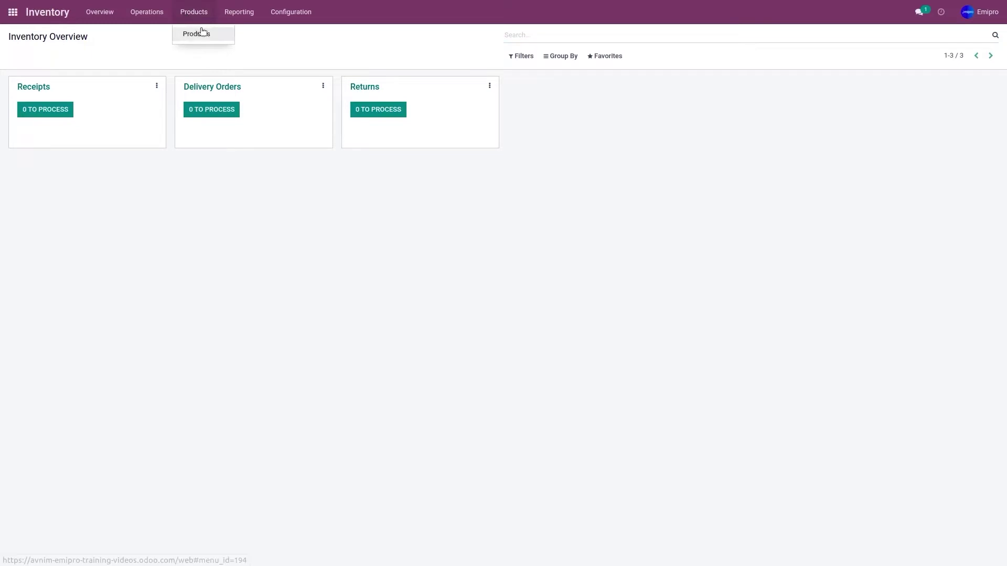
{"action": "left_click", "coordinate": [200, 32]}
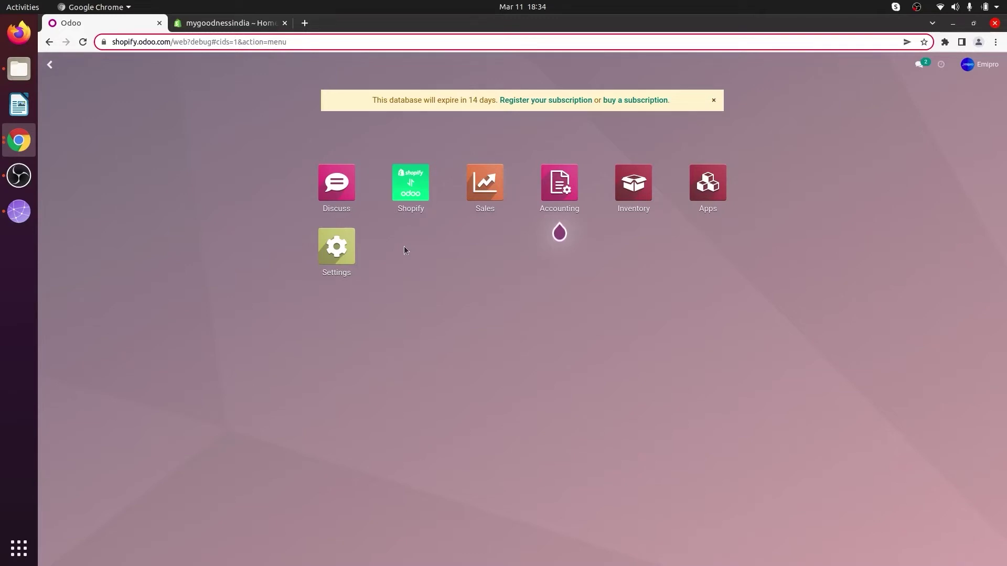
- Open the Shopify connector's settings from the app overview and select the Shopify Store 1 instance
{"action": "left_click", "coordinate": [407, 209]}
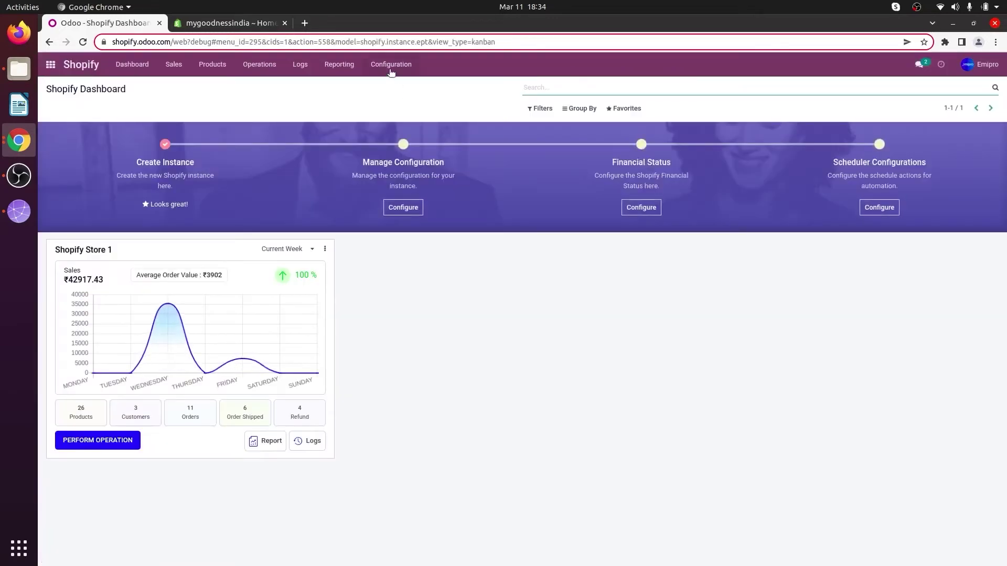
{"action": "left_click", "coordinate": [392, 65]}
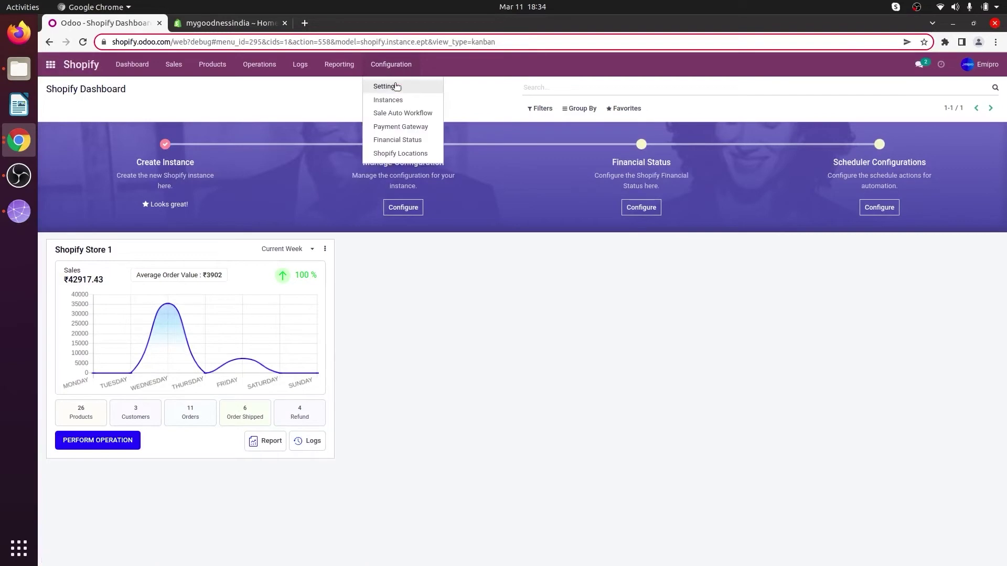
{"action": "left_click", "coordinate": [396, 86]}
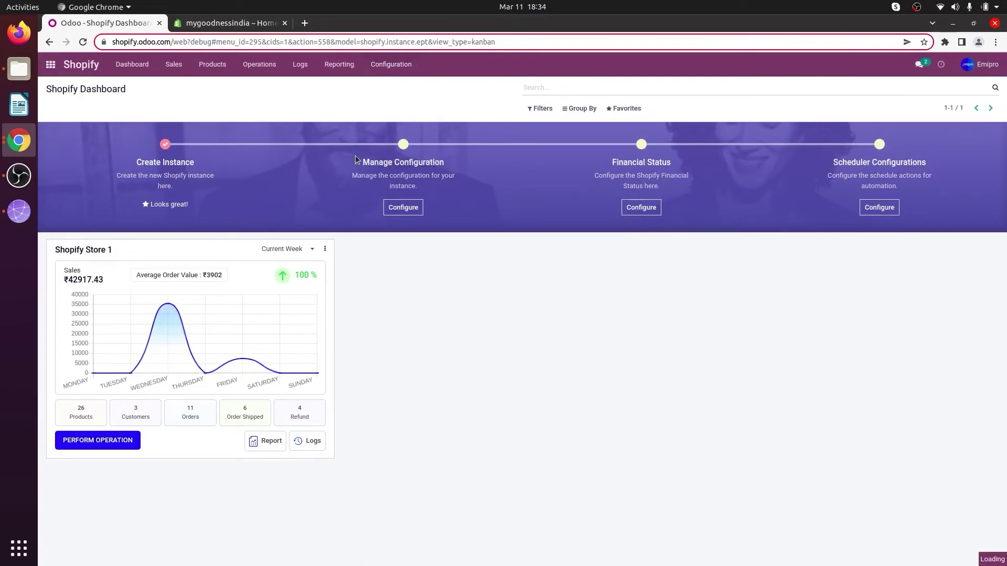
{"action": "left_click", "coordinate": [254, 302]}
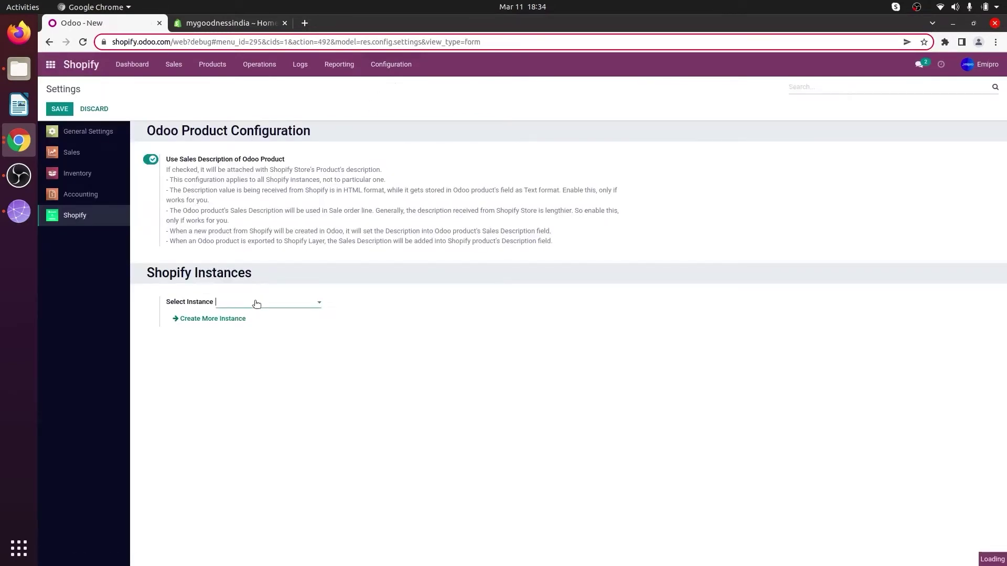
{"action": "left_click", "coordinate": [268, 318]}
- Disable Auto Create Product if not found in the instance's product configuration and save the settings
{"action": "scroll", "coordinate": [268, 318], "scroll_direction": "down", "scroll_amount": 4}
{"action": "scroll", "coordinate": [267, 317], "scroll_direction": "down", "scroll_amount": 4}
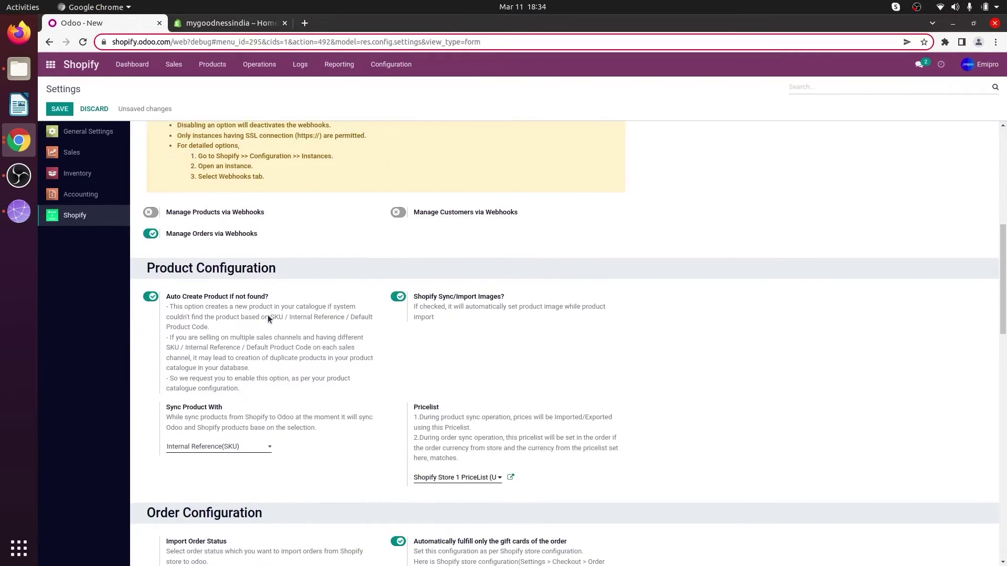
{"action": "left_click", "coordinate": [151, 296]}
{"action": "left_click", "coordinate": [61, 111]}
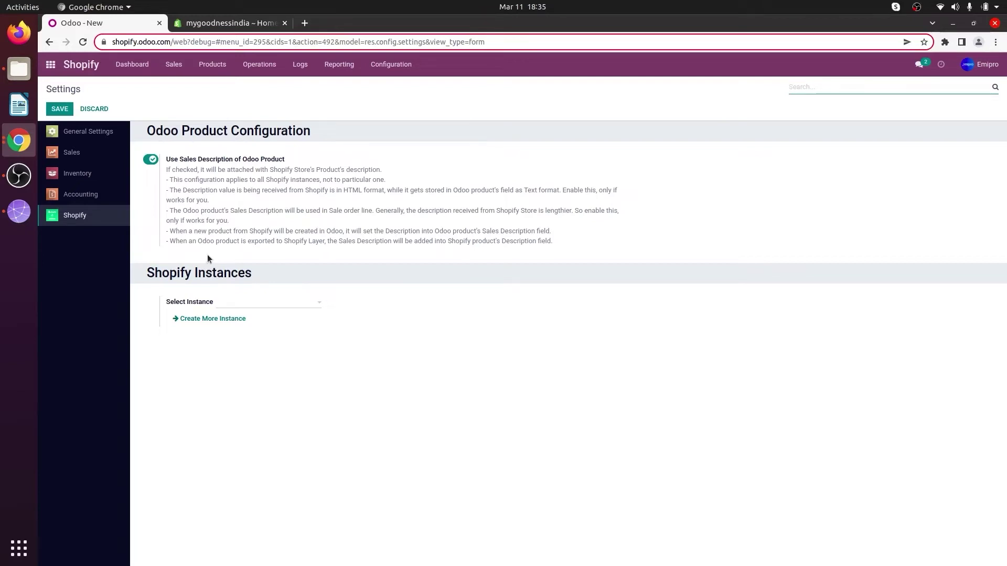
- Switch to the Shopify admin, search the store's products for wallet and open the Wallet product
{"action": "left_click", "coordinate": [203, 25]}
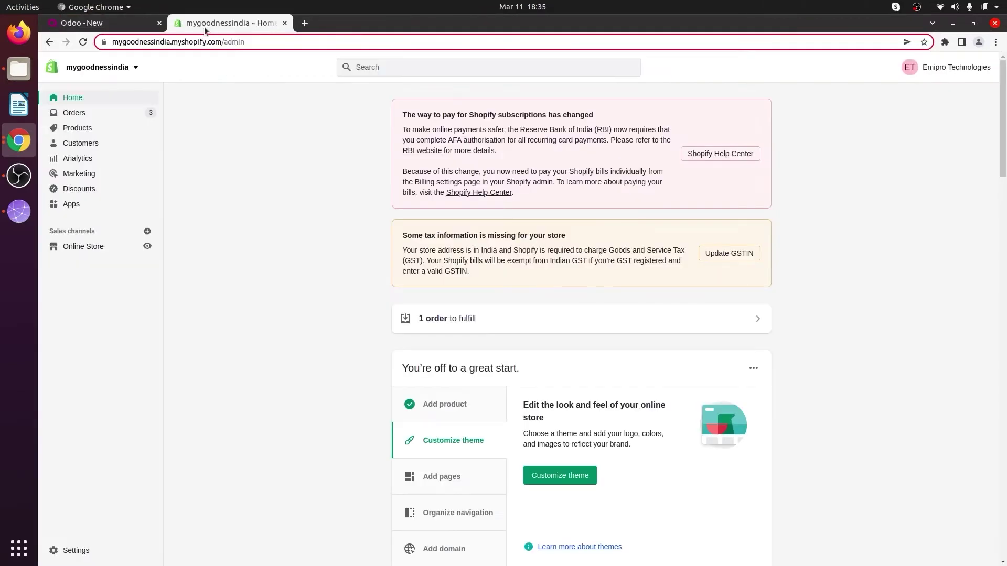
{"action": "left_click", "coordinate": [105, 128]}
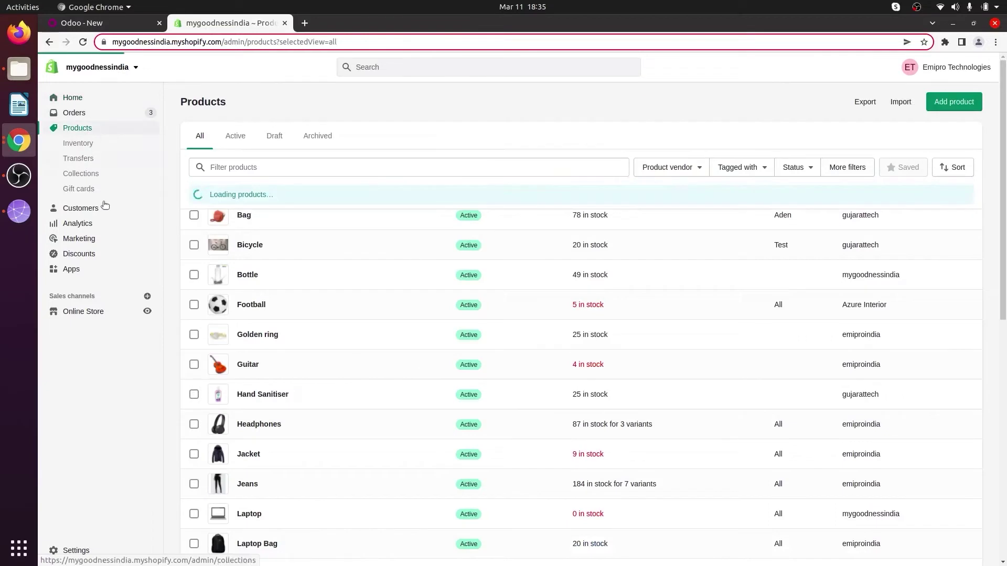
{"action": "left_click", "coordinate": [226, 167]}
{"action": "type", "text": "wallet"}
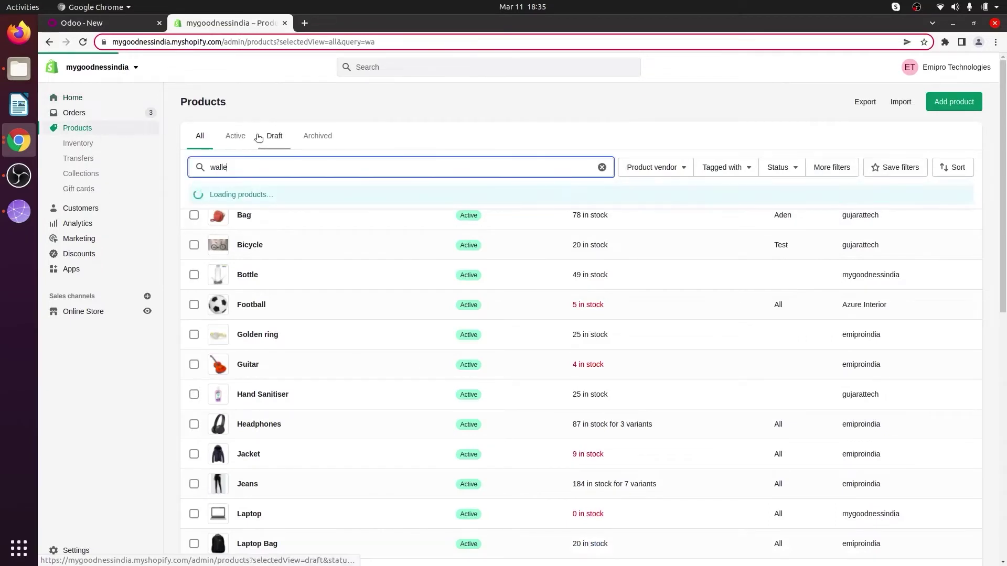
{"action": "left_click", "coordinate": [248, 215]}
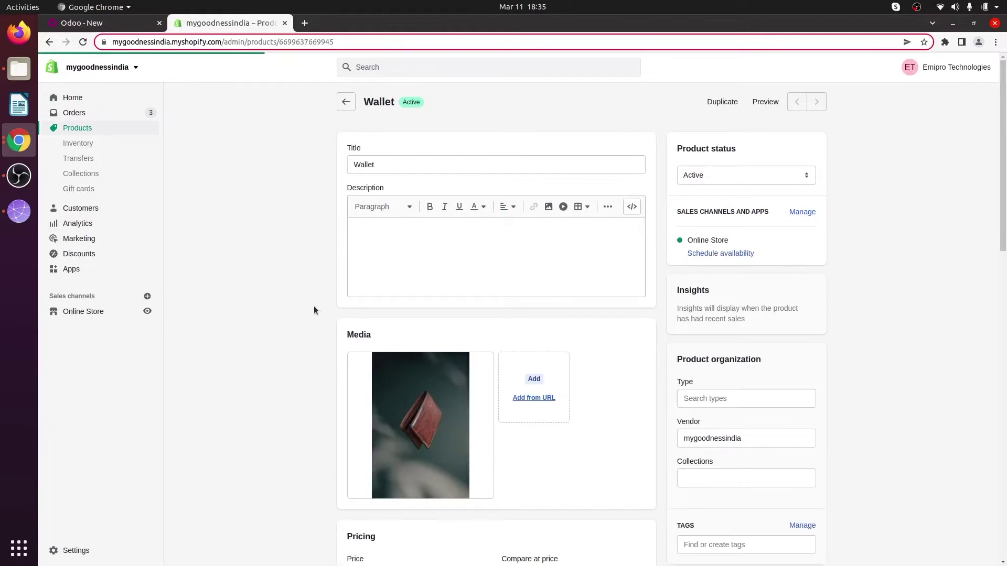
- Check the SKU in the Wallet product's inventory details
{"action": "scroll", "coordinate": [314, 307], "scroll_direction": "down", "scroll_amount": 4}
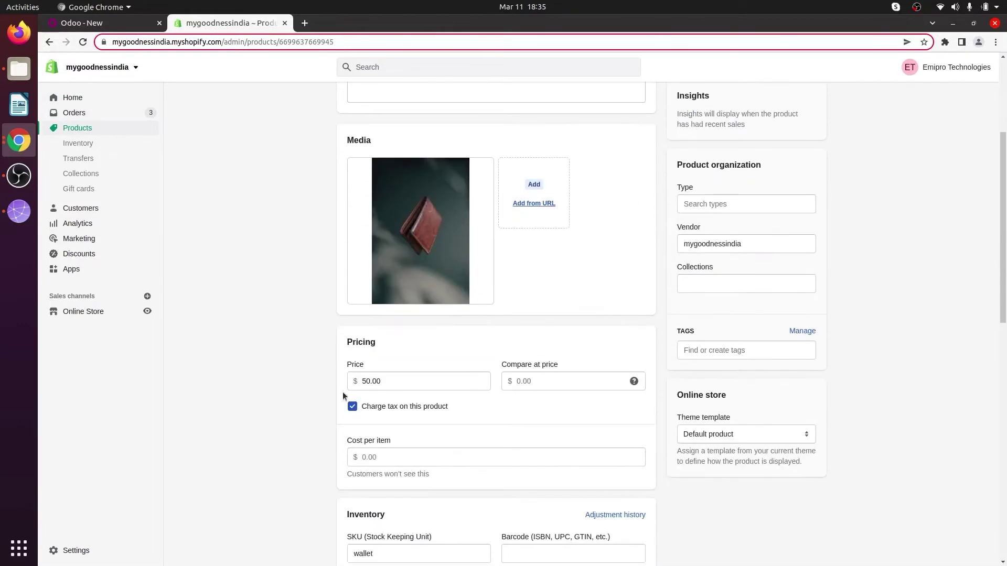
{"action": "scroll", "coordinate": [379, 490], "scroll_direction": "down", "scroll_amount": 2}
{"action": "left_click_drag", "start_coordinate": [379, 446], "coordinate": [333, 441]}
{"action": "left_click", "coordinate": [322, 432]}
- Switch back to Odoo and check the Wallet product's Internal Reference in the Inventory app, returning to the product list
{"action": "left_click", "coordinate": [106, 26]}
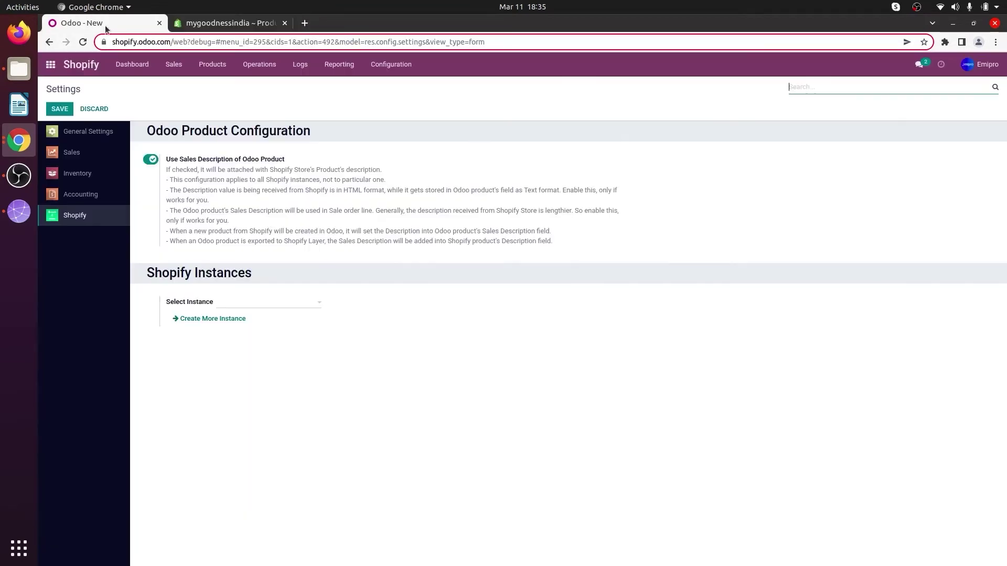
{"action": "left_click", "coordinate": [57, 65]}
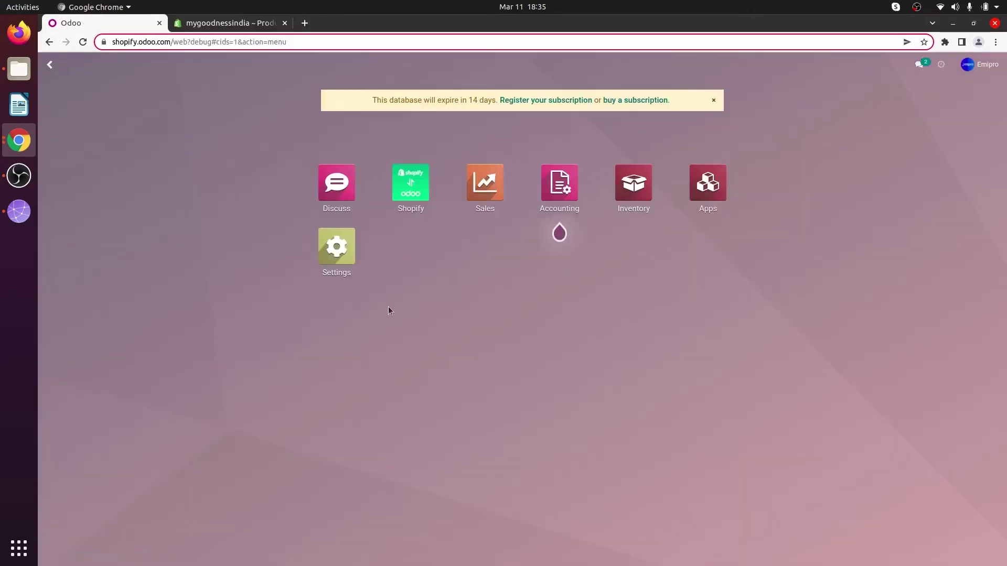
{"action": "left_click", "coordinate": [634, 186]}
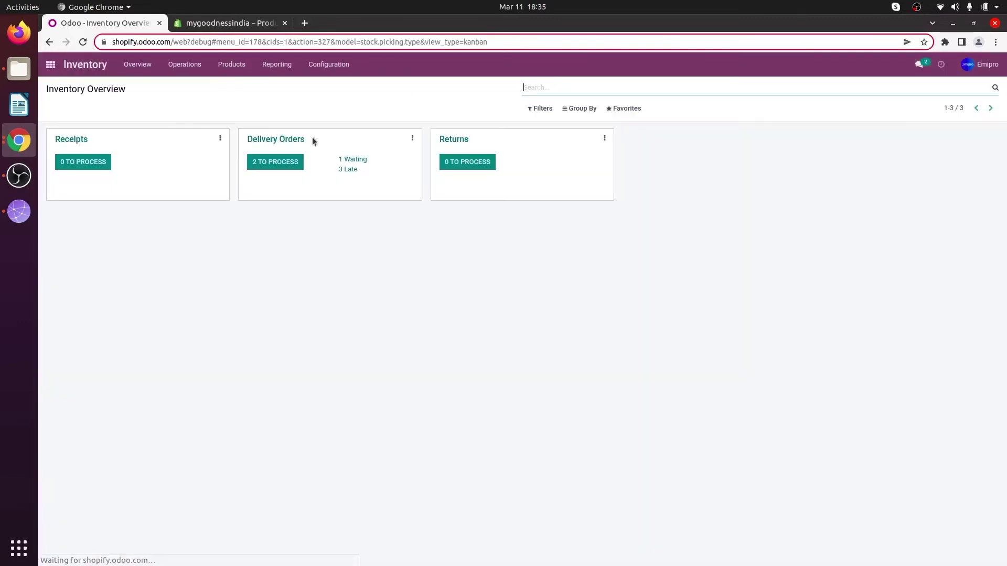
{"action": "left_click", "coordinate": [232, 64]}
{"action": "left_click", "coordinate": [235, 85]}
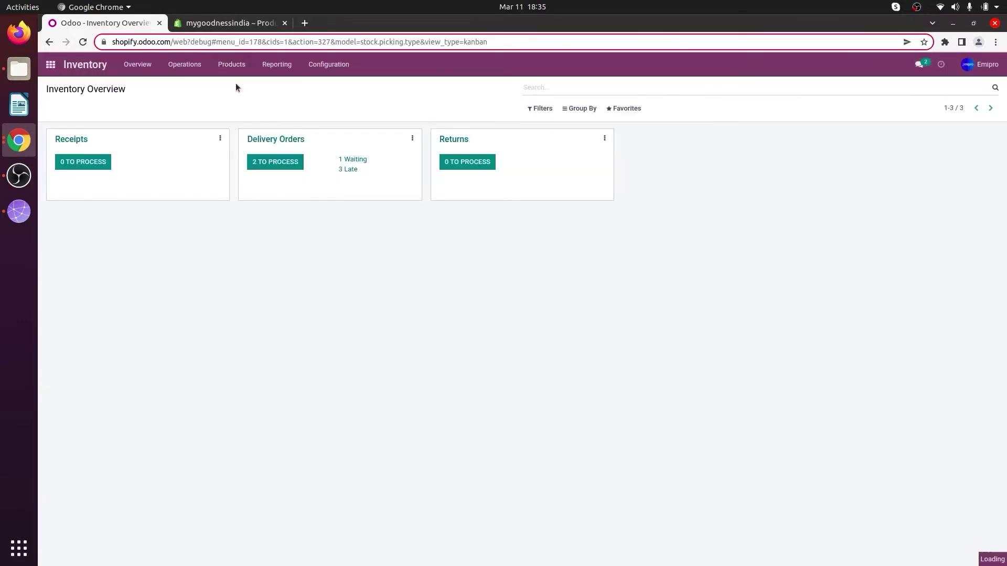
{"action": "left_click", "coordinate": [716, 394]}
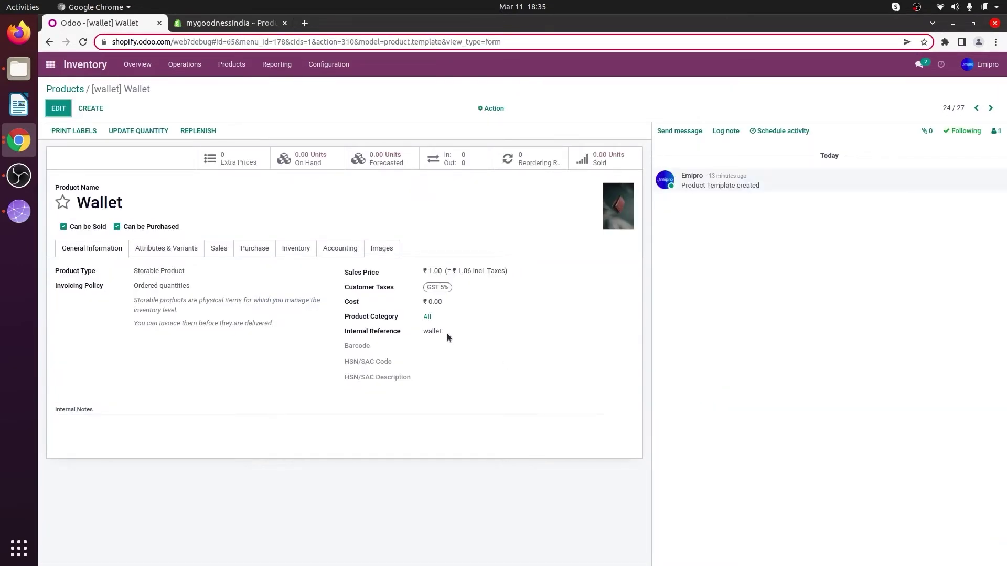
{"action": "key", "text": "alt+Left"}
- Prepare an Import Products operation for Shopify Store 1 in the Shopify connector, with the import based on Create Date
{"action": "left_click", "coordinate": [50, 64]}
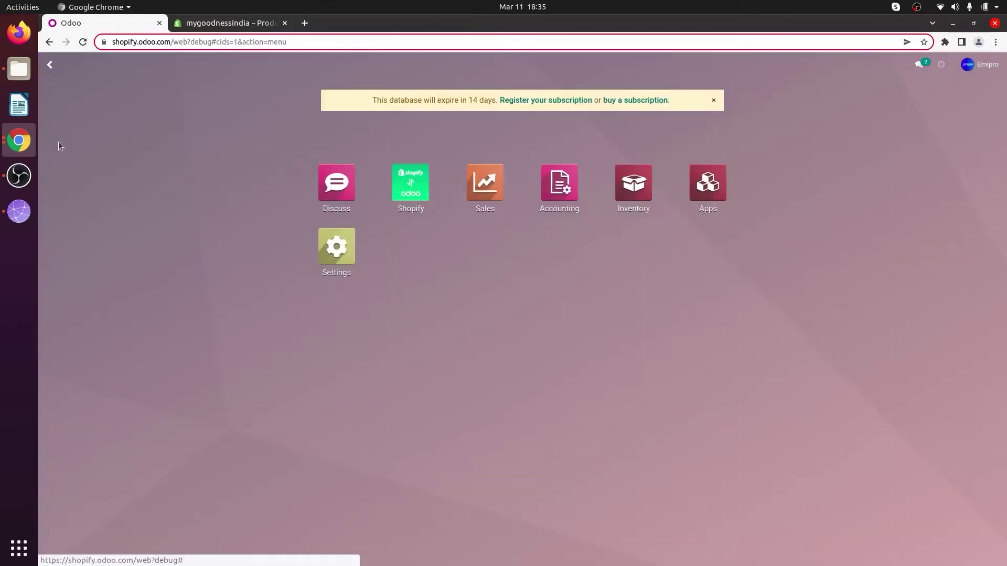
{"action": "left_click", "coordinate": [405, 194]}
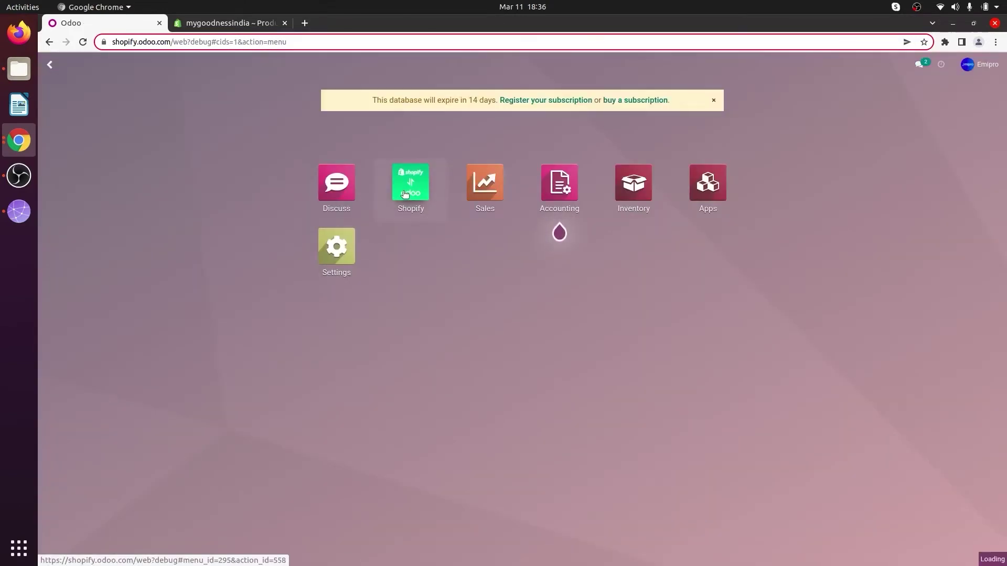
{"action": "left_click", "coordinate": [120, 446]}
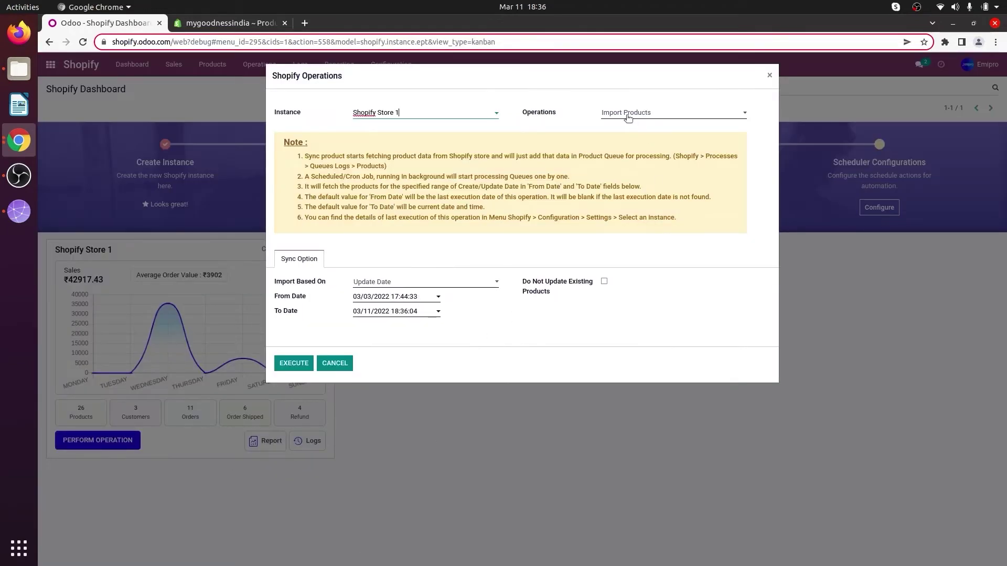
{"action": "left_click", "coordinate": [627, 116]}
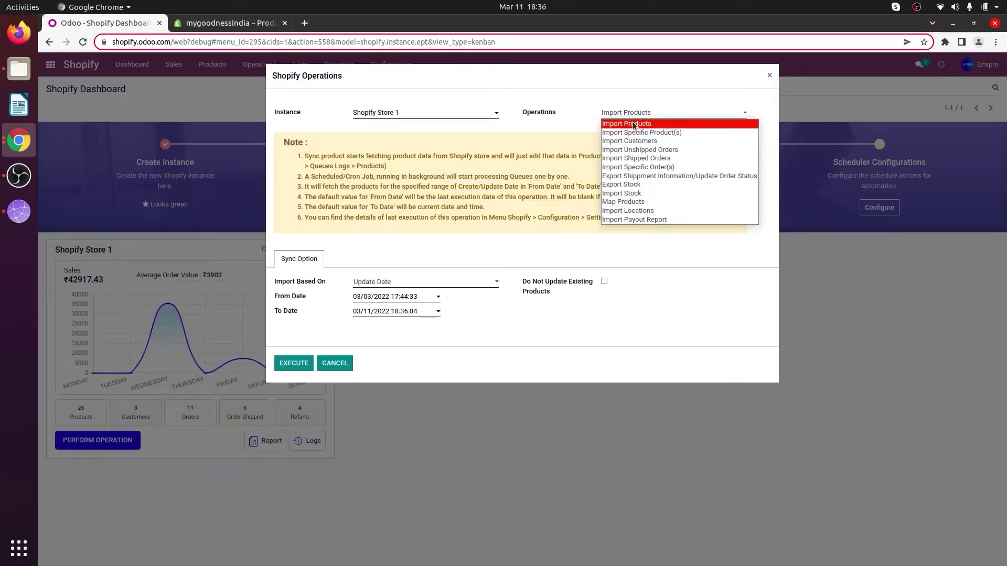
{"action": "left_click", "coordinate": [634, 125]}
{"action": "left_click", "coordinate": [378, 286]}
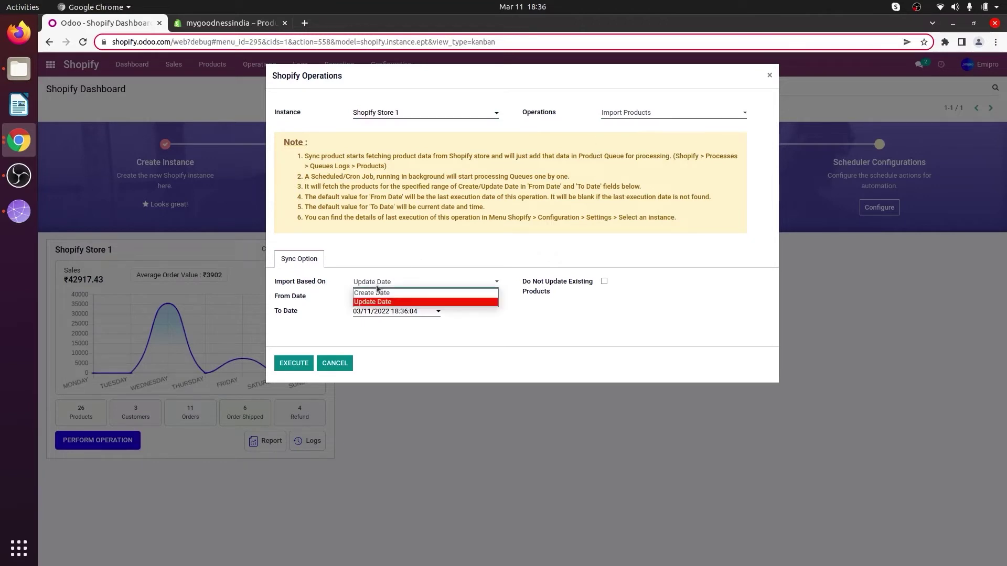
{"action": "left_click", "coordinate": [381, 293]}
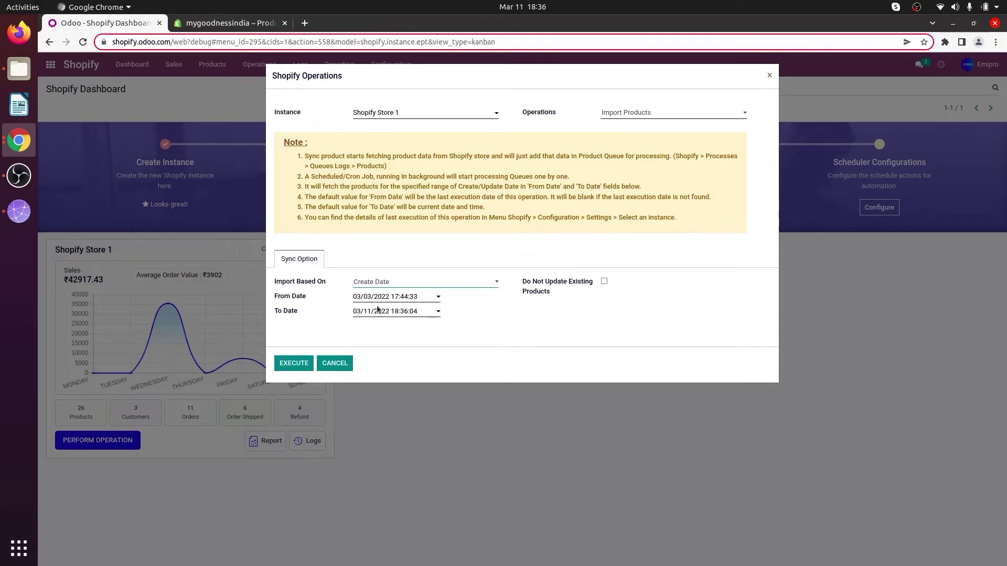
- Execute the product import and process the resulting product data queue manually
{"action": "left_click", "coordinate": [294, 363]}
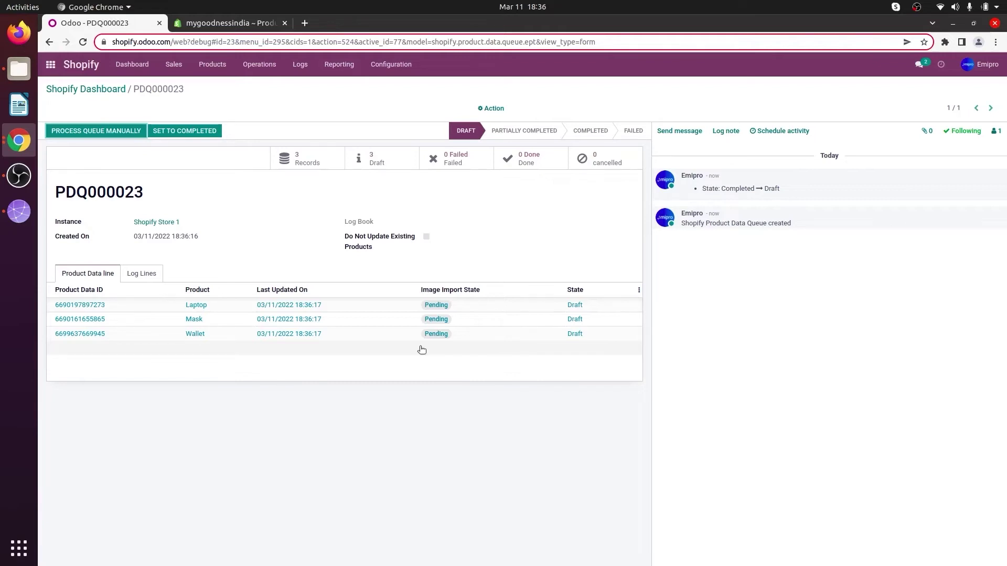
{"action": "left_click", "coordinate": [69, 132]}
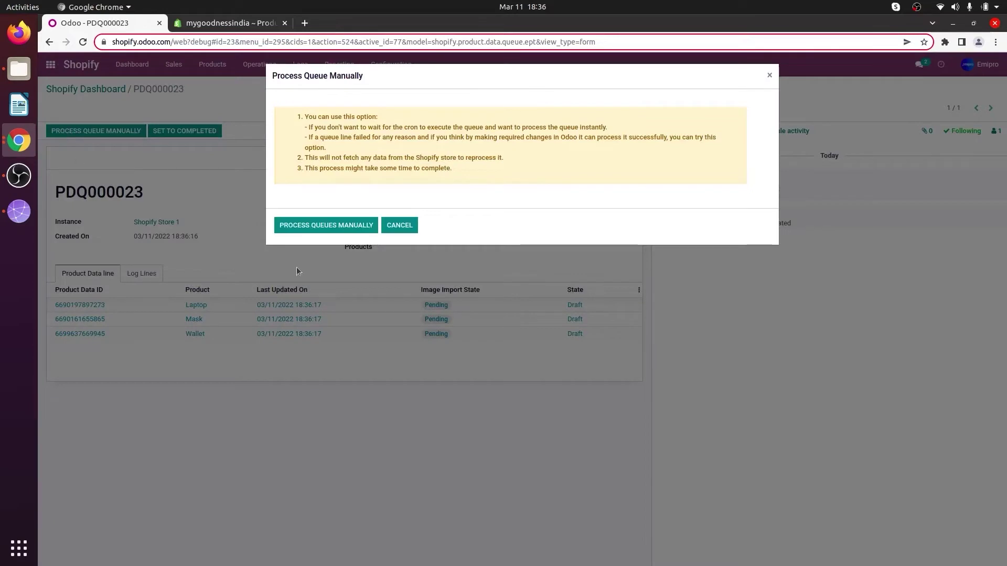
{"action": "left_click", "coordinate": [313, 229]}
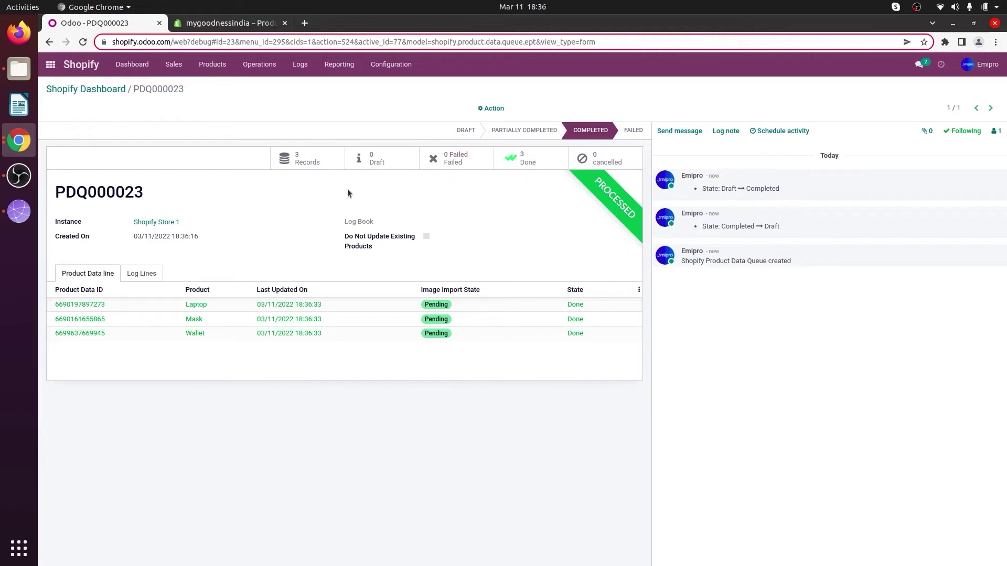
- Review the imported items in the connector's Shopify product list down to the end
{"action": "left_click", "coordinate": [224, 72]}
{"action": "left_click", "coordinate": [219, 89]}
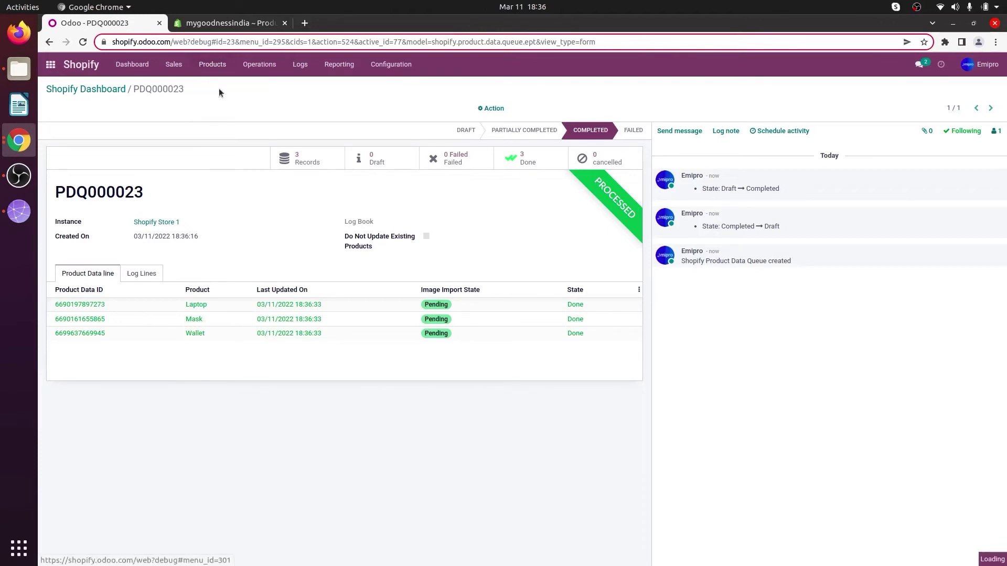
{"action": "scroll", "coordinate": [179, 202], "scroll_direction": "down", "scroll_amount": 2}
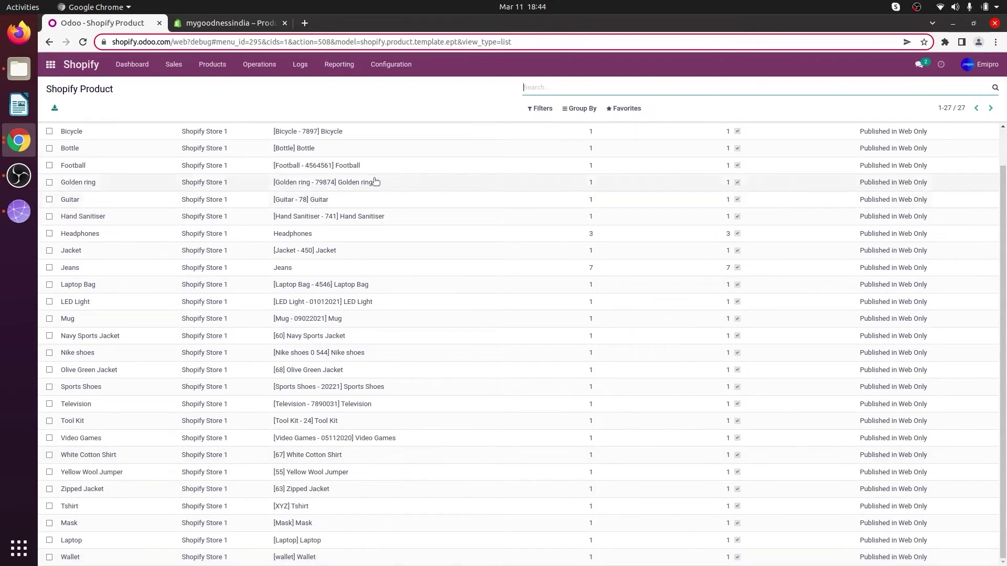
- Switch to the Shopify admin and check the Watch product's SKU in its inventory details
{"action": "left_click", "coordinate": [191, 24]}
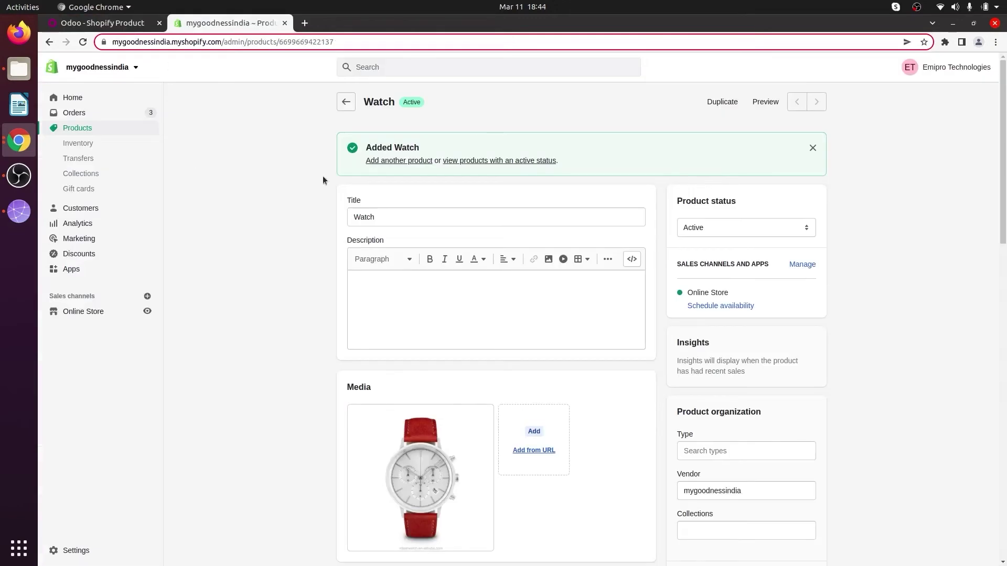
{"action": "scroll", "coordinate": [379, 118], "scroll_direction": "down", "scroll_amount": 10}
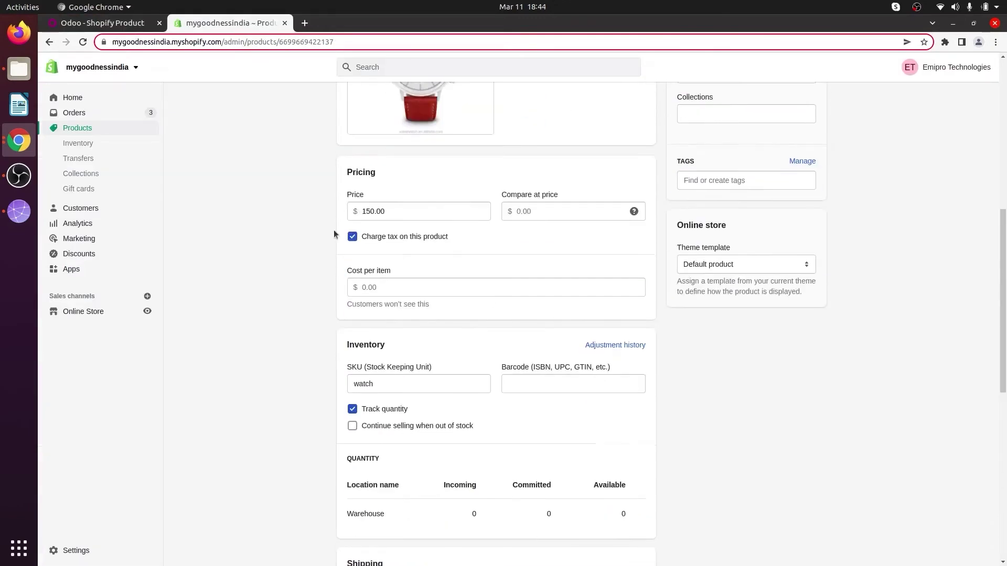
{"action": "double_click", "coordinate": [391, 386]}
{"action": "left_click", "coordinate": [299, 382]}
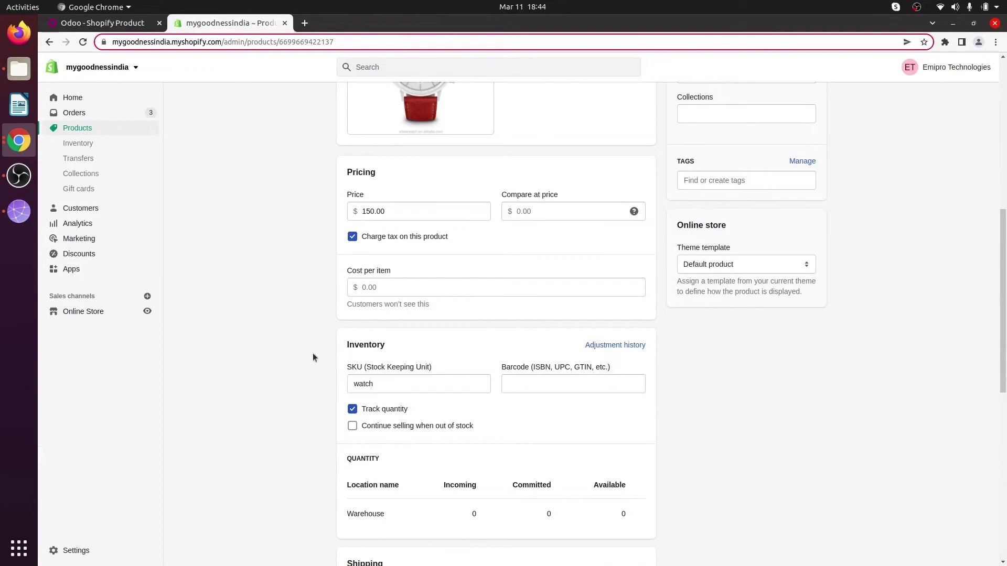
- Return to Odoo, open the Watch product from the Inventory app's product list and check its Internal Reference
{"action": "left_click", "coordinate": [123, 25]}
{"action": "left_click", "coordinate": [50, 66]}
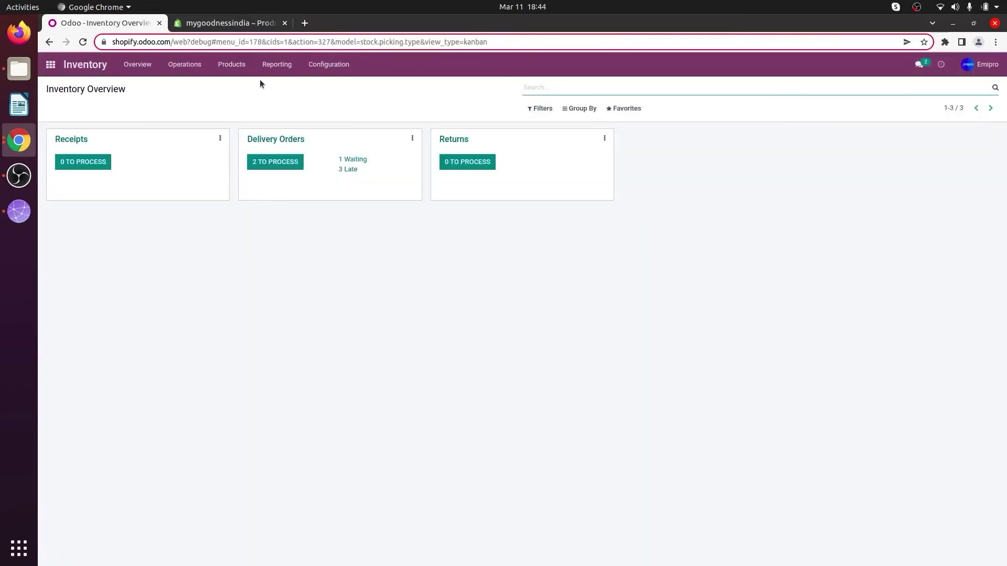
{"action": "left_click", "coordinate": [243, 69]}
{"action": "left_click", "coordinate": [247, 86]}
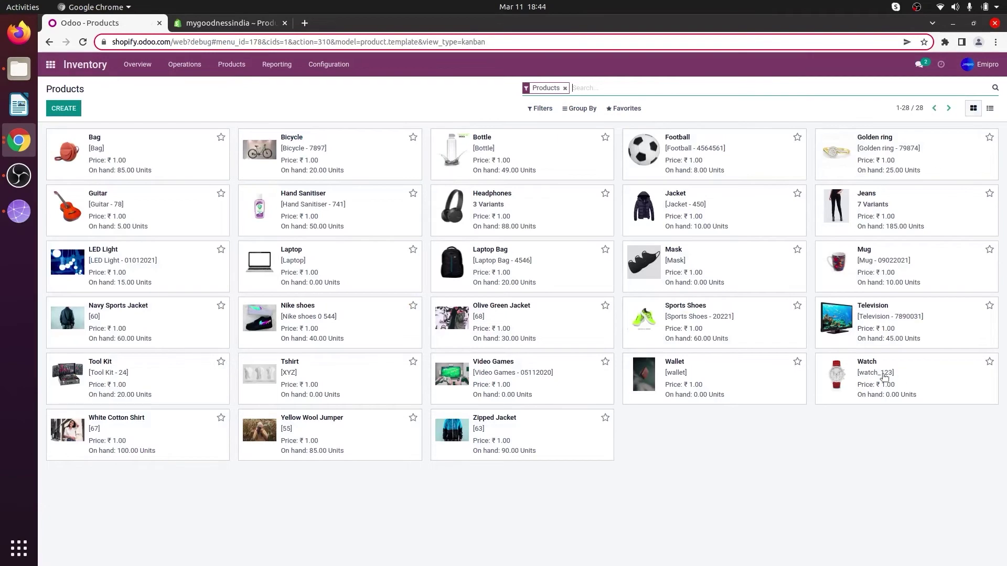
{"action": "left_click", "coordinate": [880, 378]}
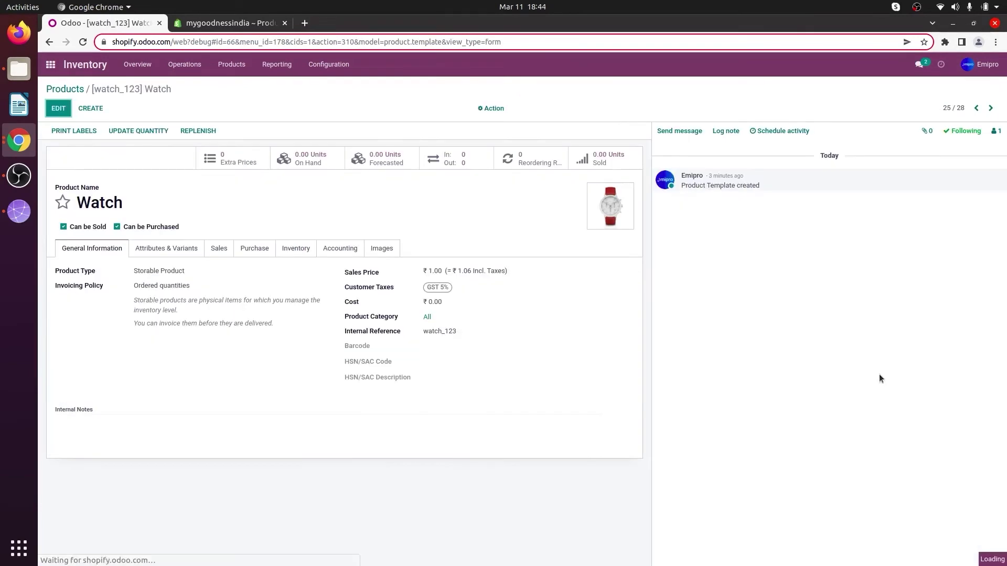
{"action": "left_click_drag", "start_coordinate": [458, 334], "coordinate": [440, 333]}
{"action": "left_click", "coordinate": [437, 347]}
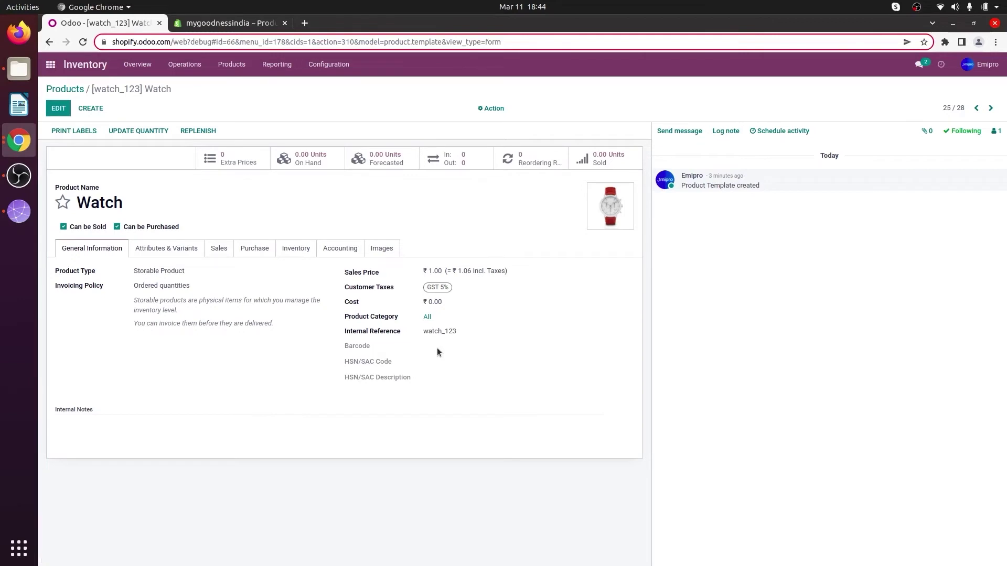
- Export the Watch product with Shopify - Prepare Product for Export, using Export in XLSX file as the export method
{"action": "left_click", "coordinate": [493, 111]}
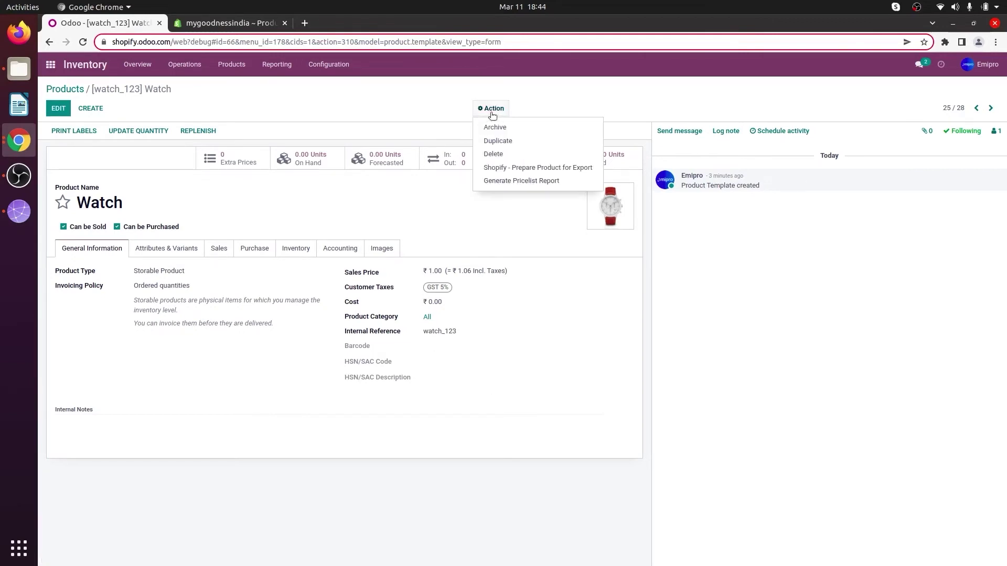
{"action": "left_click", "coordinate": [513, 168]}
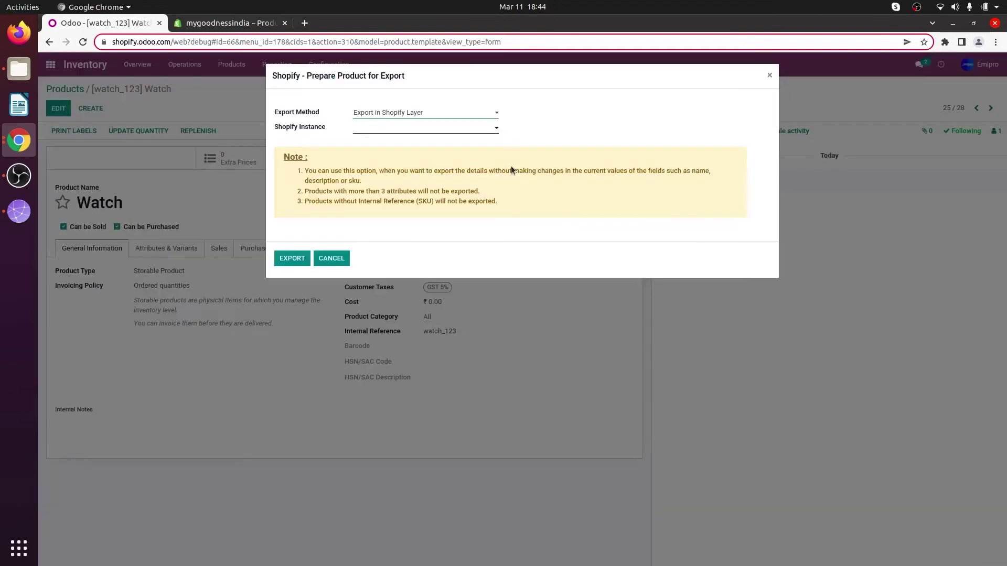
{"action": "left_click", "coordinate": [399, 113]}
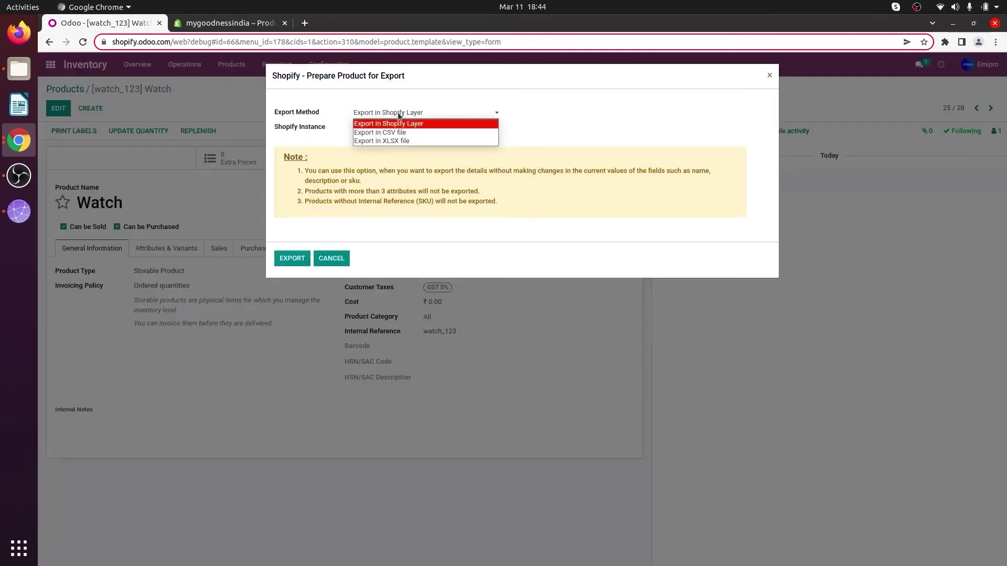
{"action": "left_click", "coordinate": [414, 140]}
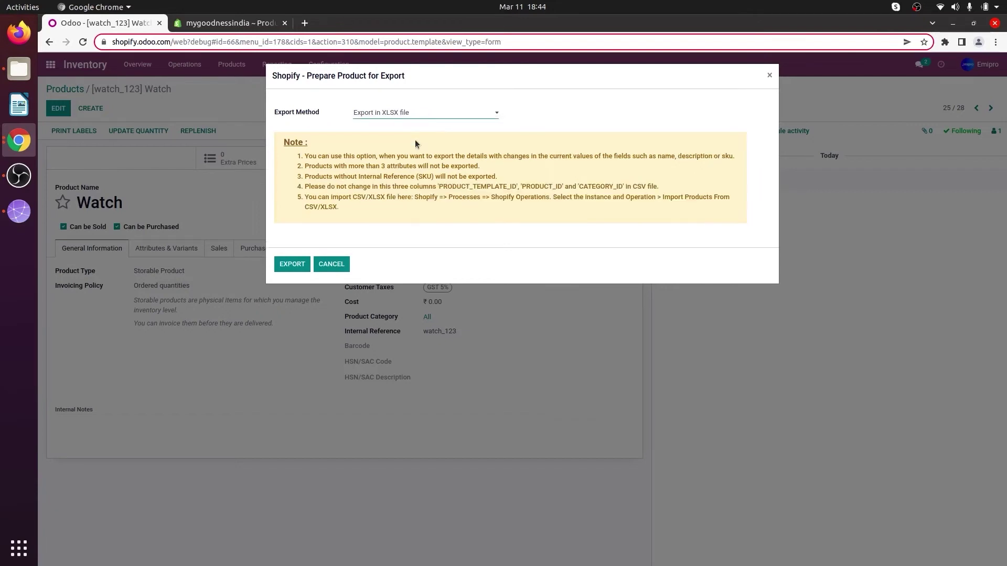
{"action": "left_click", "coordinate": [292, 264]}
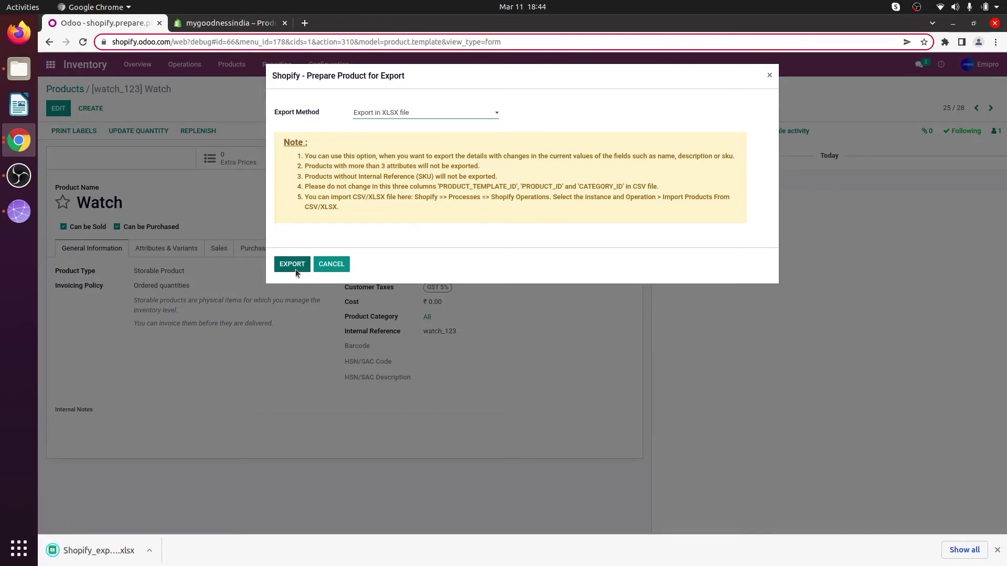
- Open the exported XLSX file in LibreOffice Calc and widen the product_name, product_default_code and Shopify default code columns
{"action": "left_click", "coordinate": [113, 561]}
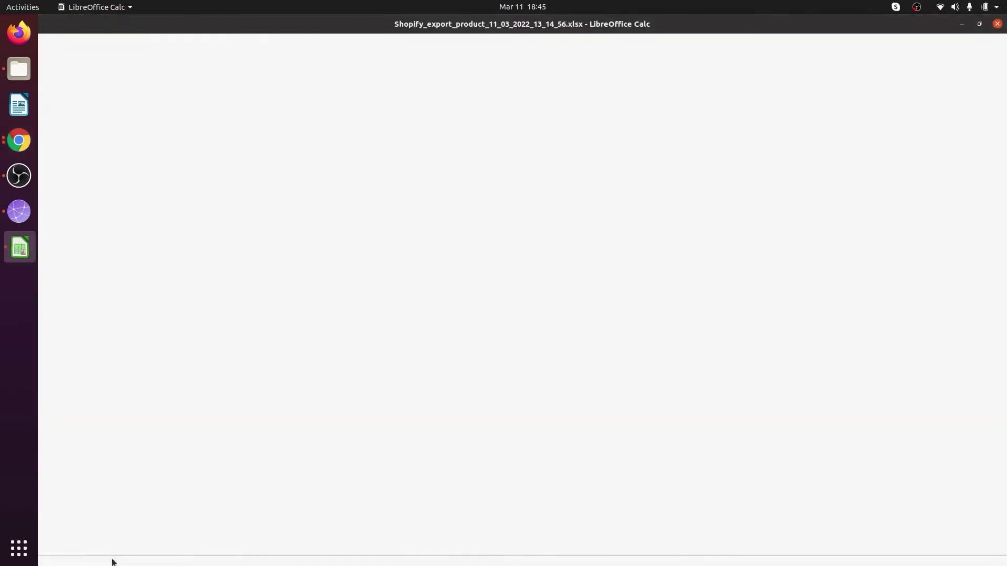
{"action": "left_click_drag", "start_coordinate": [140, 108], "coordinate": [186, 109]}
{"action": "left_click", "coordinate": [228, 112]}
{"action": "left_click", "coordinate": [225, 112]}
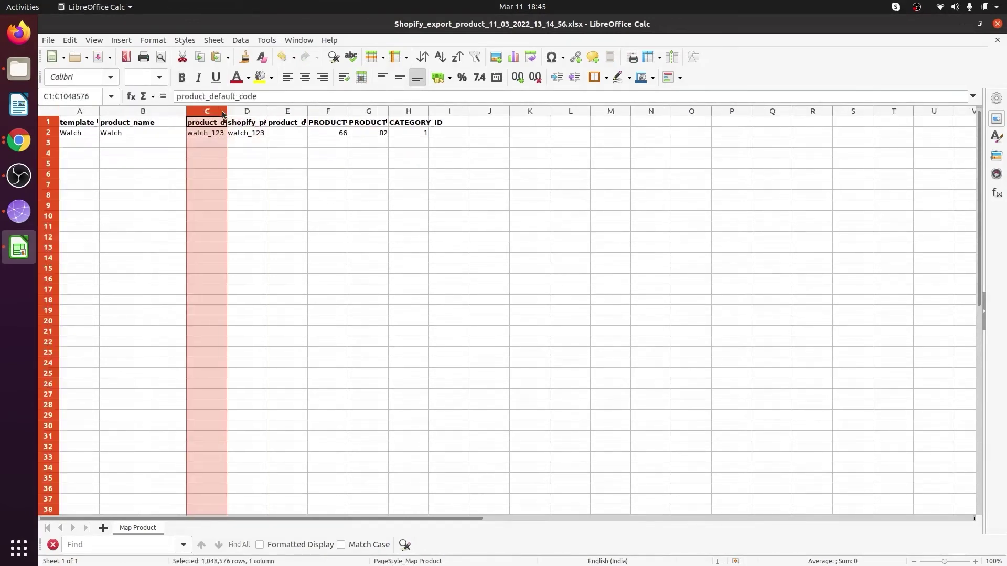
{"action": "left_click_drag", "start_coordinate": [227, 111], "coordinate": [274, 125]}
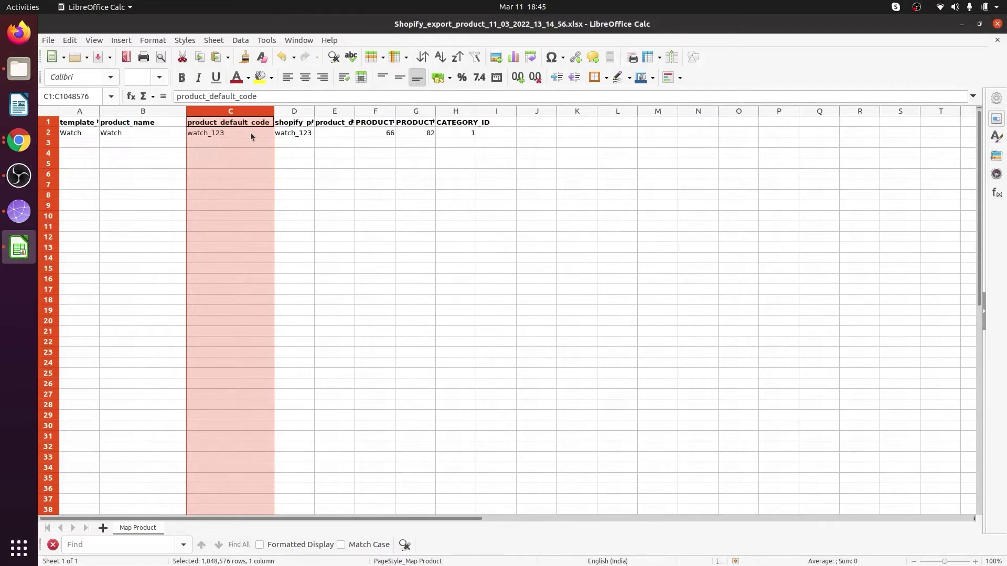
{"action": "left_click", "coordinate": [250, 132]}
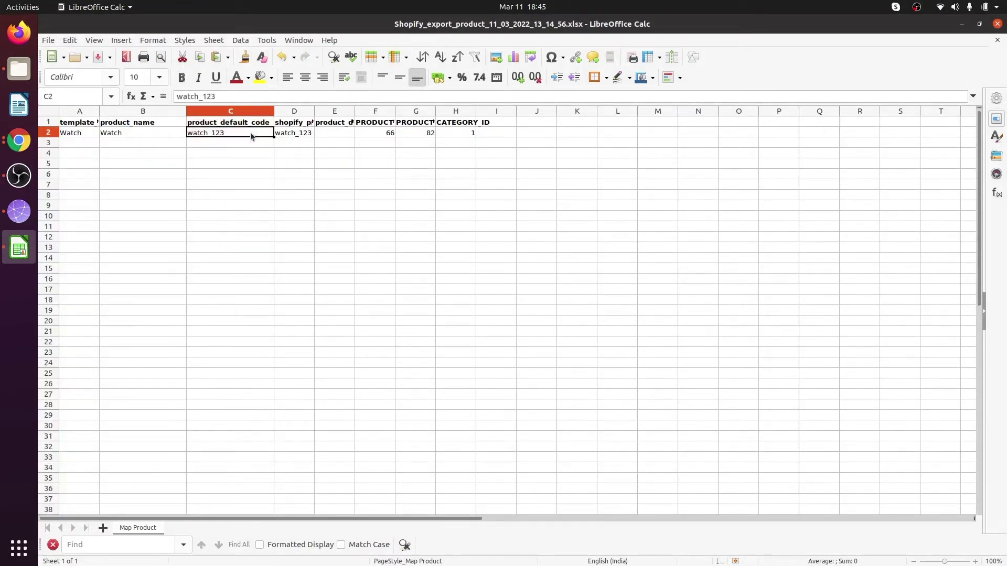
{"action": "left_click_drag", "start_coordinate": [314, 111], "coordinate": [377, 121]}
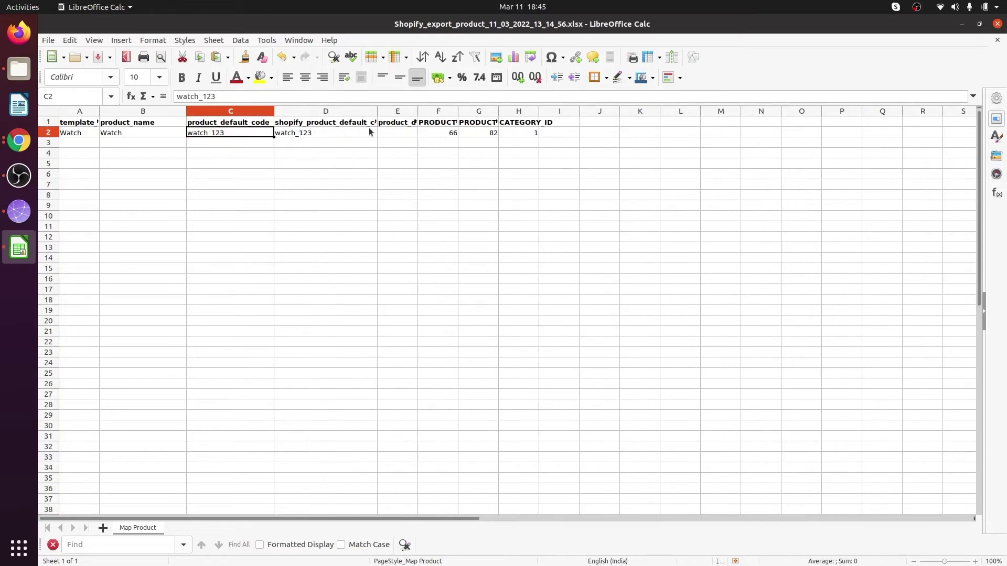
- Change the Shopify default code in the Watch row to watch
{"action": "left_click", "coordinate": [331, 133]}
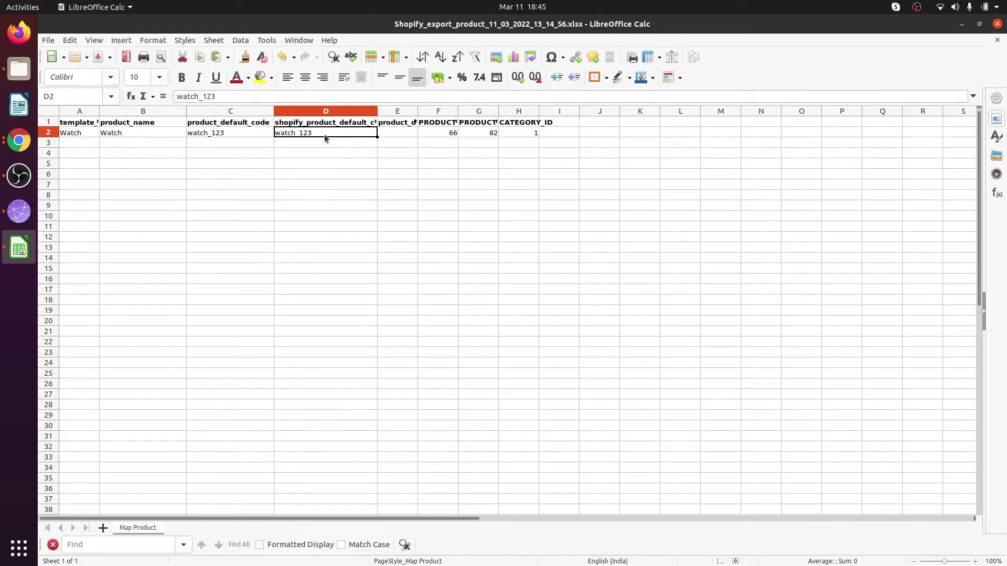
{"action": "left_click", "coordinate": [254, 138]}
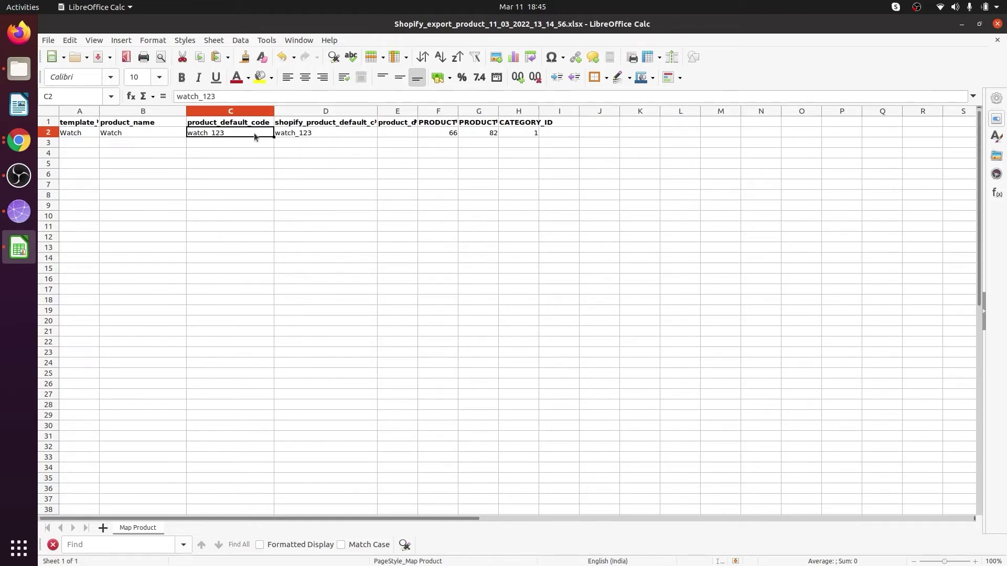
{"action": "left_click", "coordinate": [298, 138]}
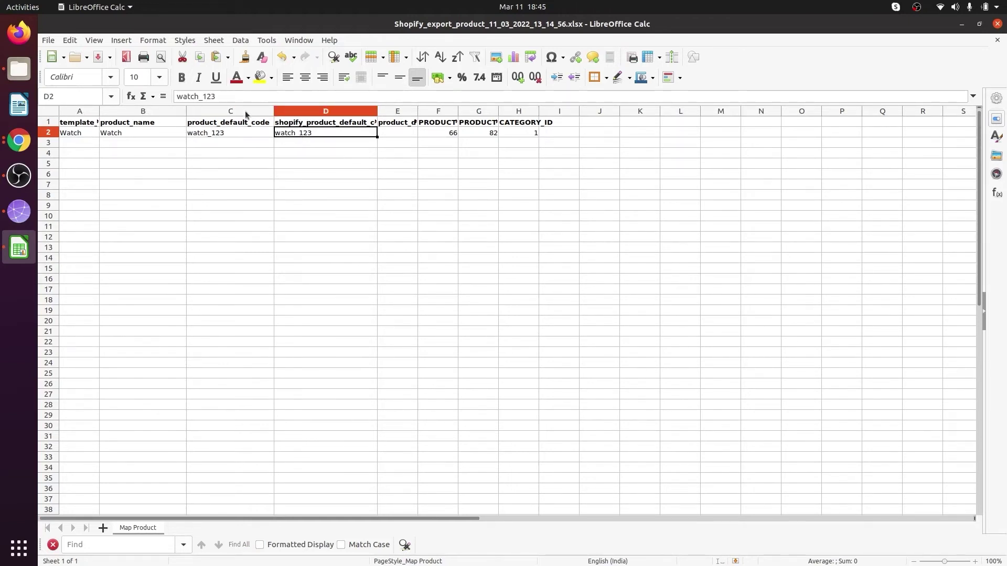
{"action": "left_click", "coordinate": [230, 99]}
{"action": "key", "text": "BackSpace"}
{"action": "key", "text": "BackSpace"}
{"action": "key", "text": "BackSpace"}
{"action": "key", "text": "BackSpace"}
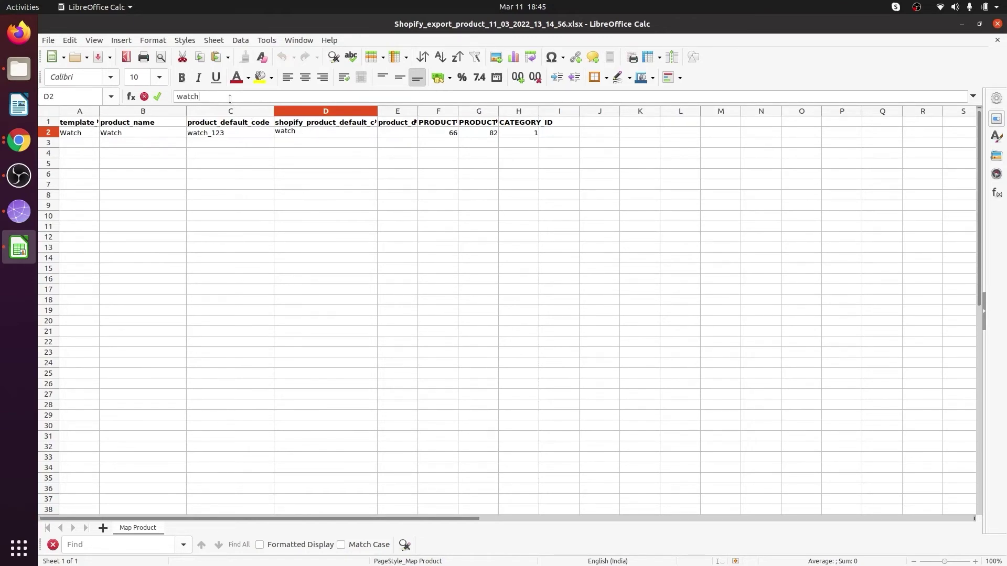
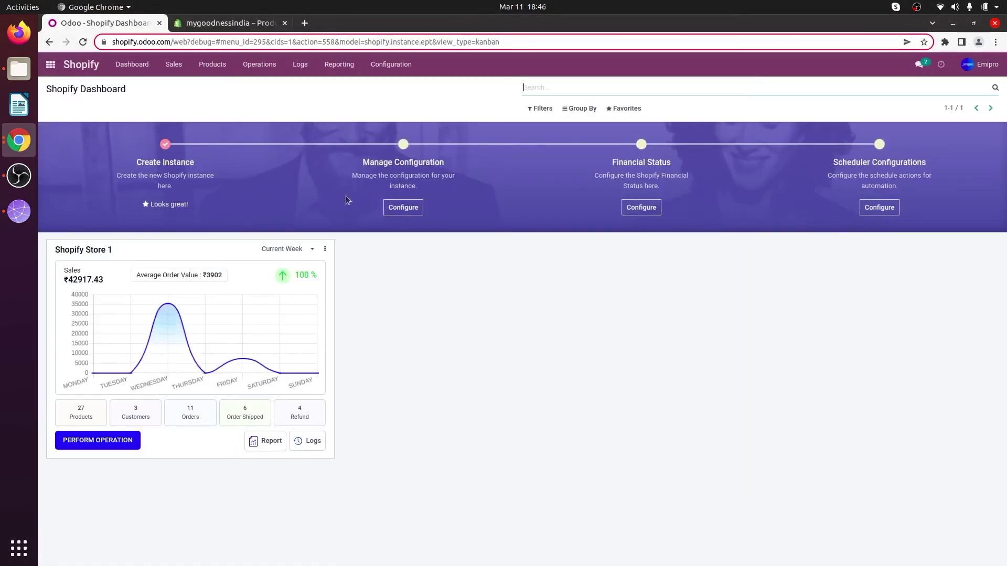
- Open the Shopify connector's product list in Odoo and search for watch to check its export status
{"action": "left_click", "coordinate": [222, 74]}
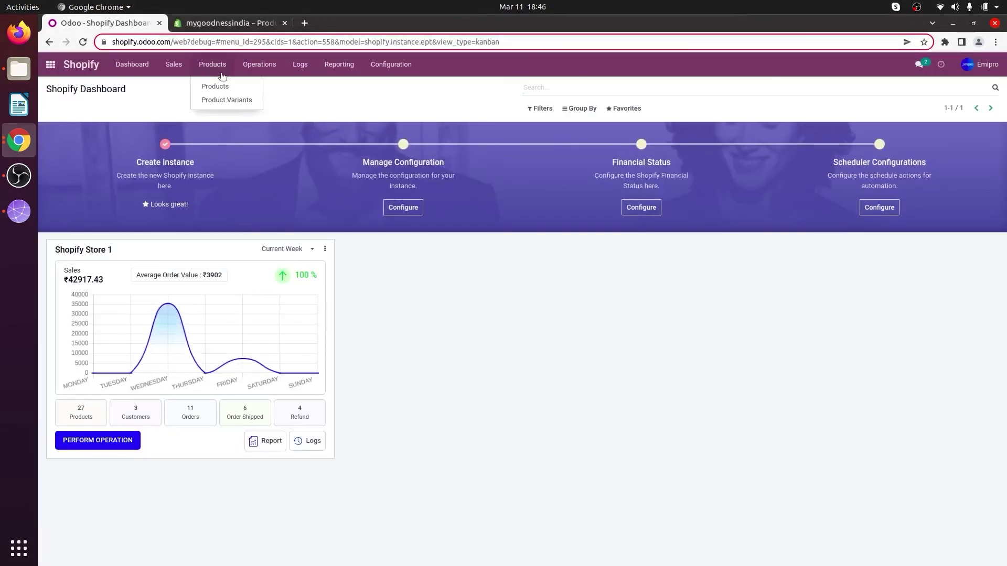
{"action": "left_click", "coordinate": [221, 85]}
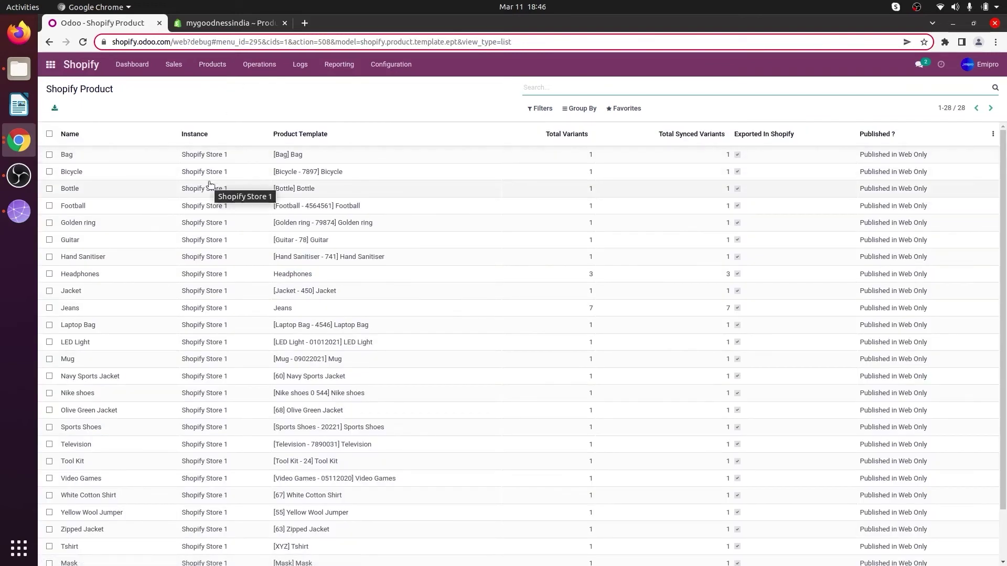
{"action": "type", "text": "watch"}
{"action": "key", "text": "Return"}
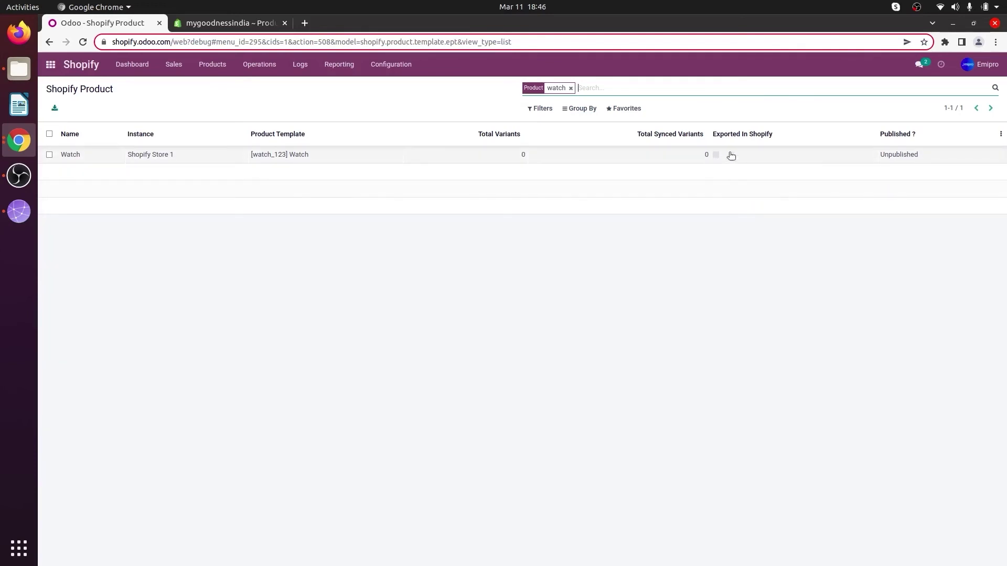
- Run the Import Products operation for Shopify Store 1 and process the product data queue manually
{"action": "left_click", "coordinate": [267, 67]}
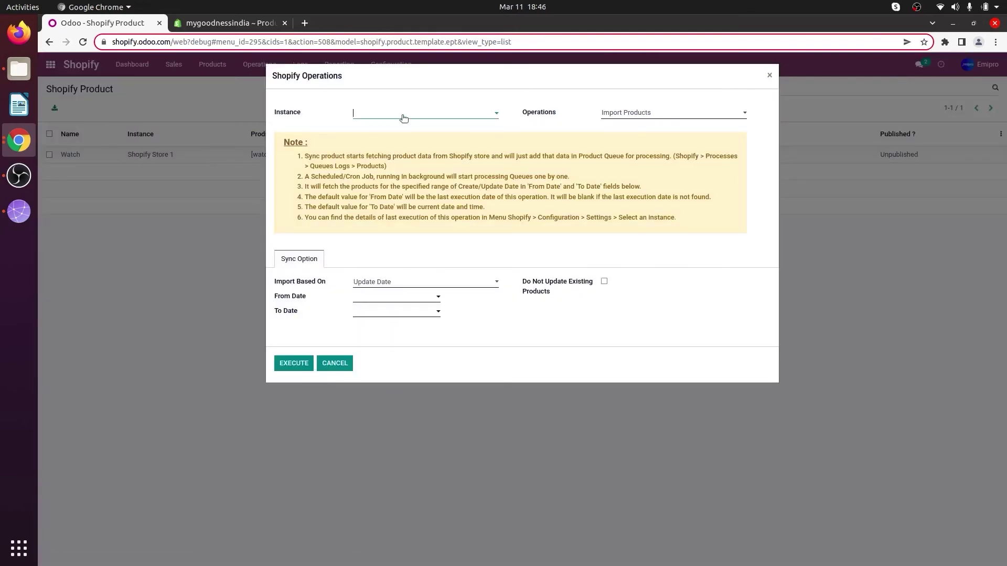
{"action": "left_click", "coordinate": [404, 117]}
{"action": "left_click", "coordinate": [405, 127]}
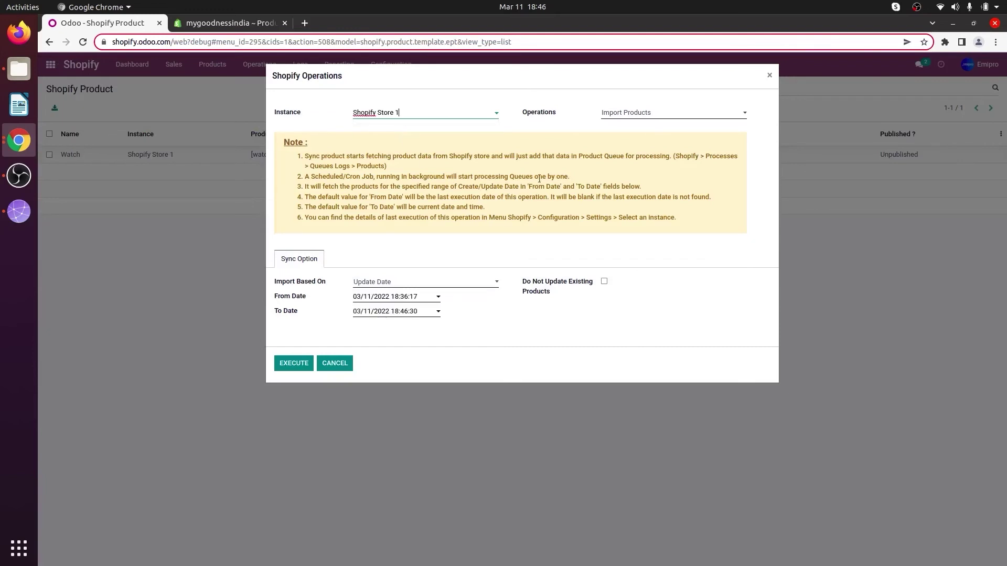
{"action": "left_click", "coordinate": [615, 114]}
{"action": "left_click", "coordinate": [622, 123]}
{"action": "left_click", "coordinate": [292, 363]}
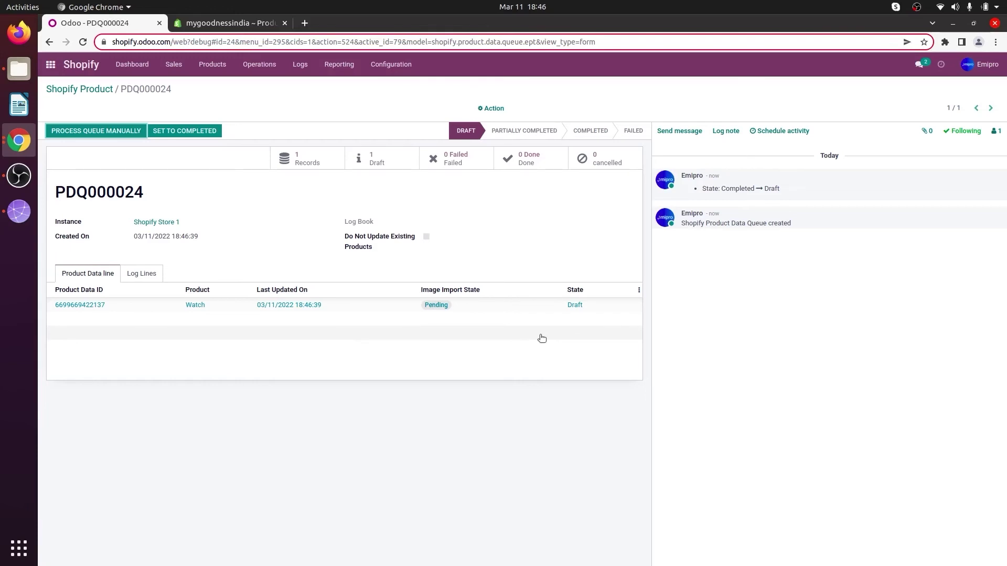
{"action": "left_click", "coordinate": [97, 134]}
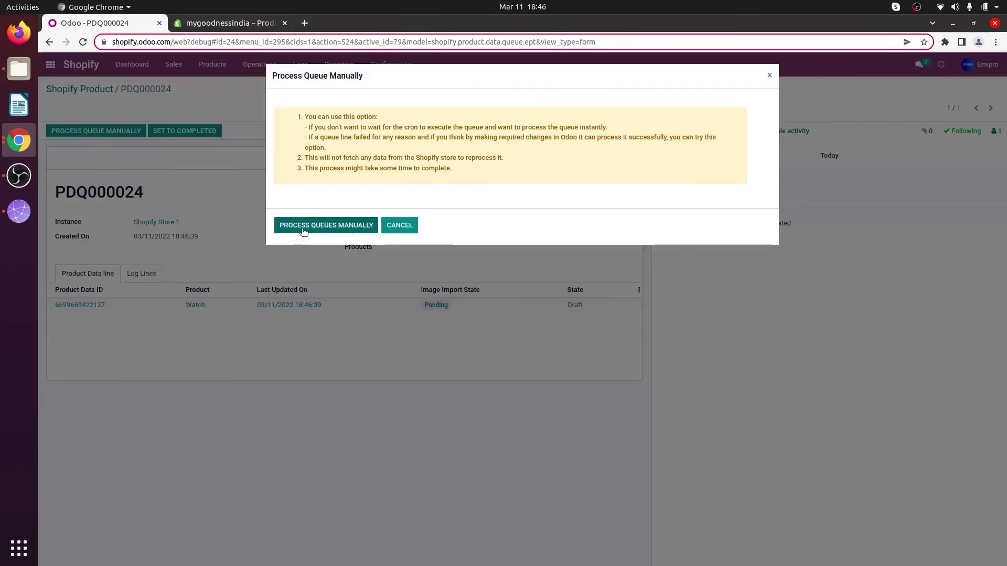
{"action": "left_click", "coordinate": [301, 227]}
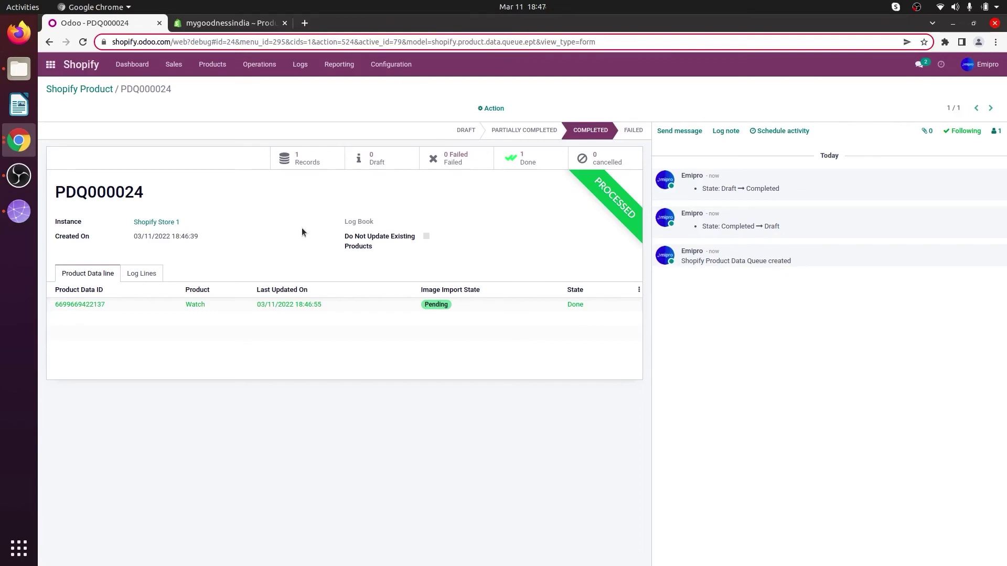
- Search the Shopify product list for watch and open the Watch product's variants to check the mapping
{"action": "left_click", "coordinate": [222, 68]}
{"action": "left_click", "coordinate": [219, 83]}
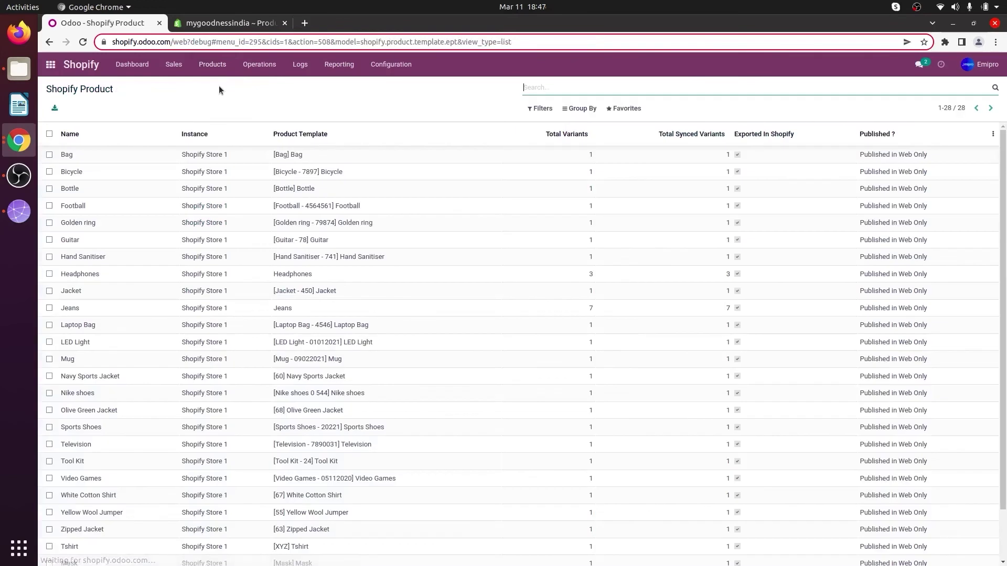
{"action": "type", "text": "w"}
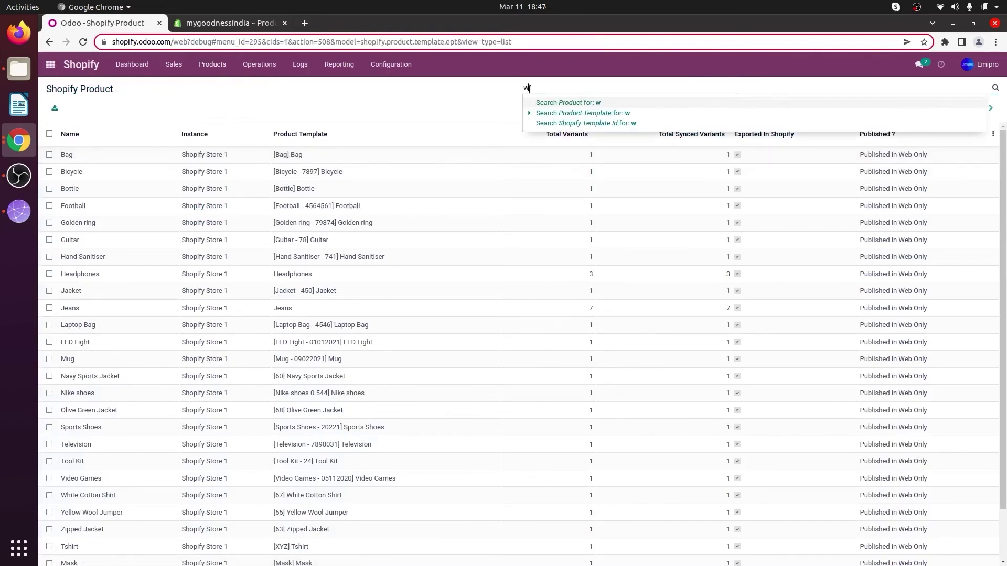
{"action": "type", "text": "atch"}
{"action": "key", "text": "Return"}
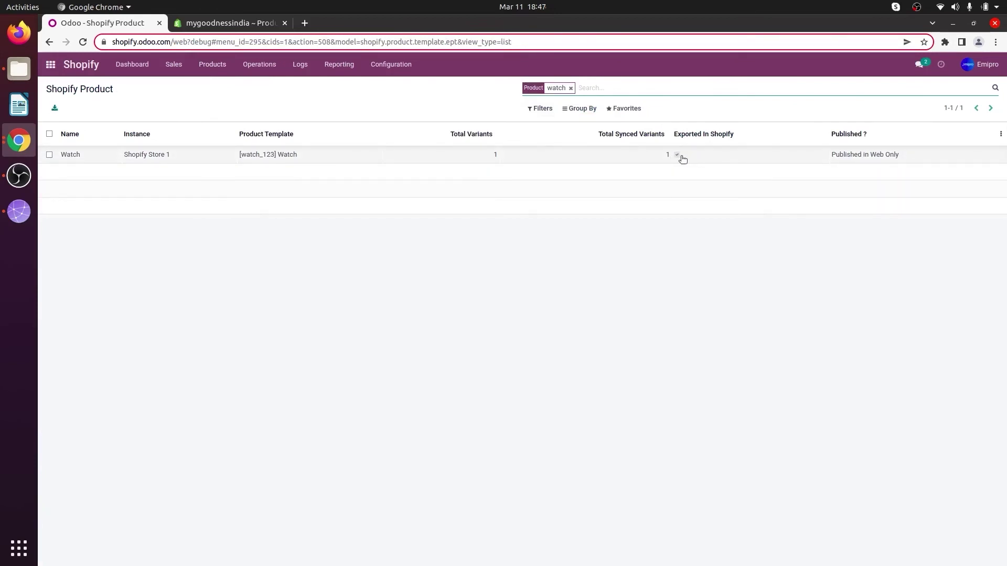
{"action": "left_click", "coordinate": [362, 154]}
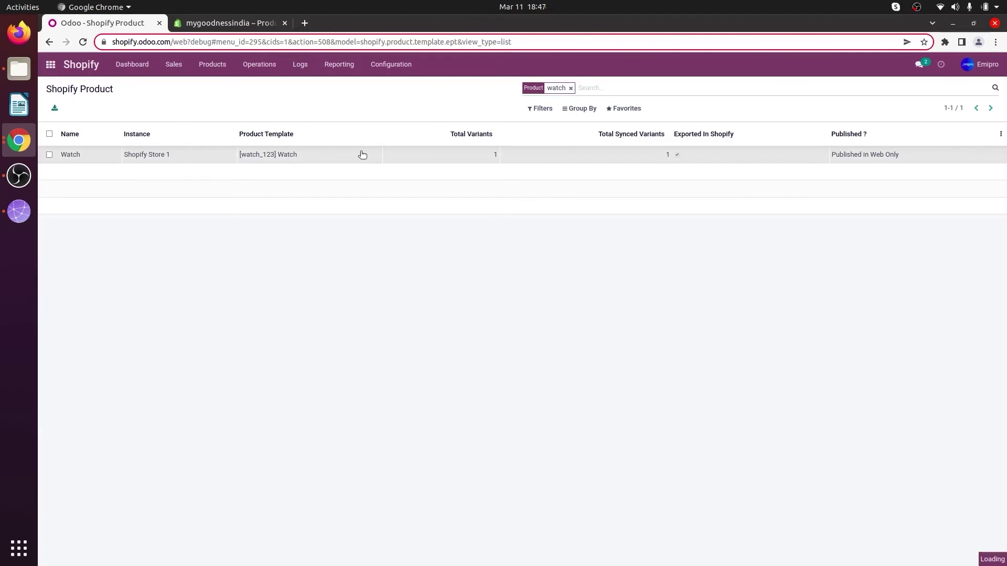
{"action": "left_click", "coordinate": [310, 195]}
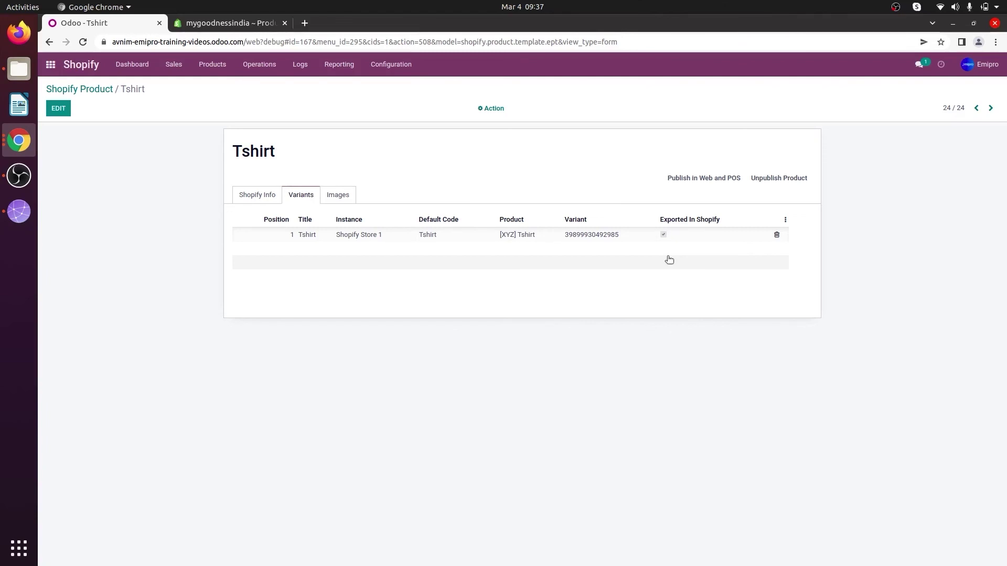
- Check the Mask product in the Shopify admin, and search for Mask in Odoo's Shopify product list
{"action": "left_click", "coordinate": [215, 26]}
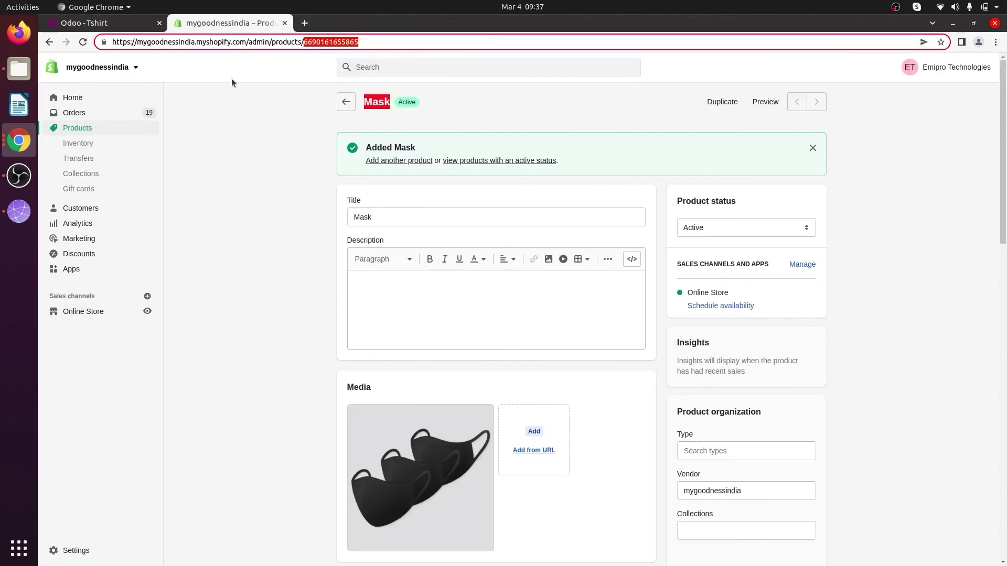
{"action": "left_click", "coordinate": [380, 112]}
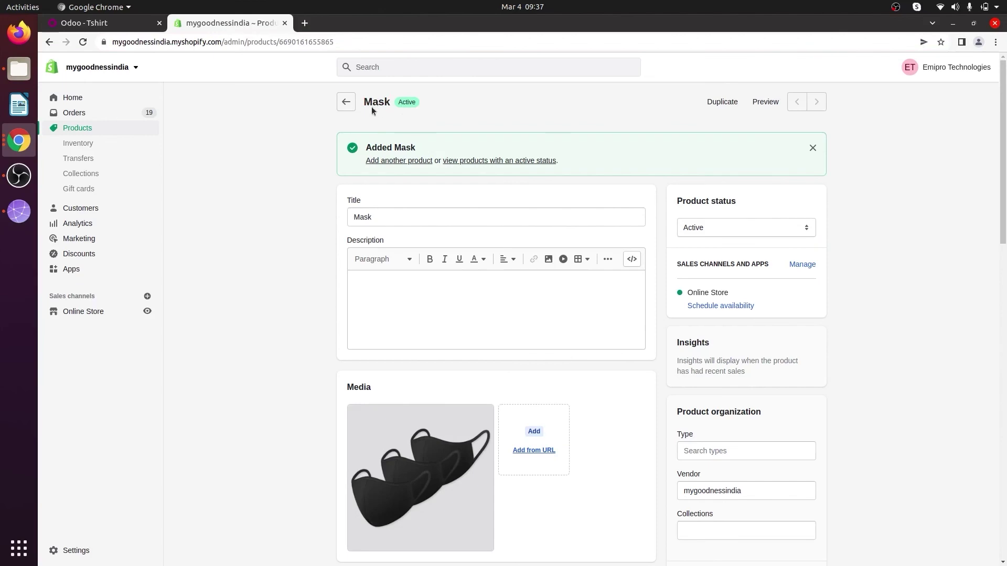
{"action": "left_click", "coordinate": [121, 28]}
{"action": "left_click", "coordinate": [222, 67]}
{"action": "left_click", "coordinate": [222, 86]}
{"action": "type", "text": "Mask"}
{"action": "key", "text": "Return"}
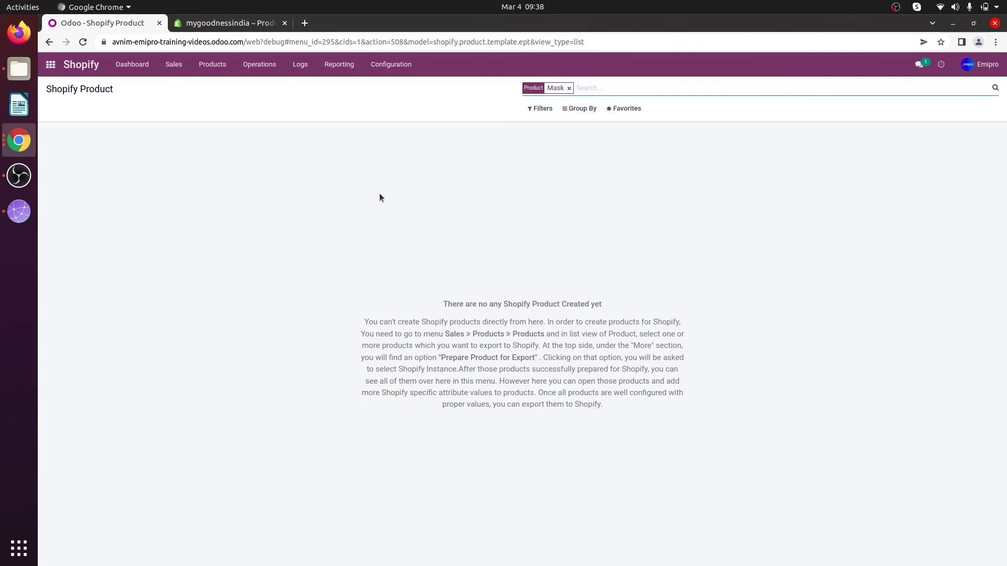
- Start a Shopify operation for Shopify Store 1 from the dashboard and choose Import Specific Product(s)
{"action": "left_click", "coordinate": [83, 70]}
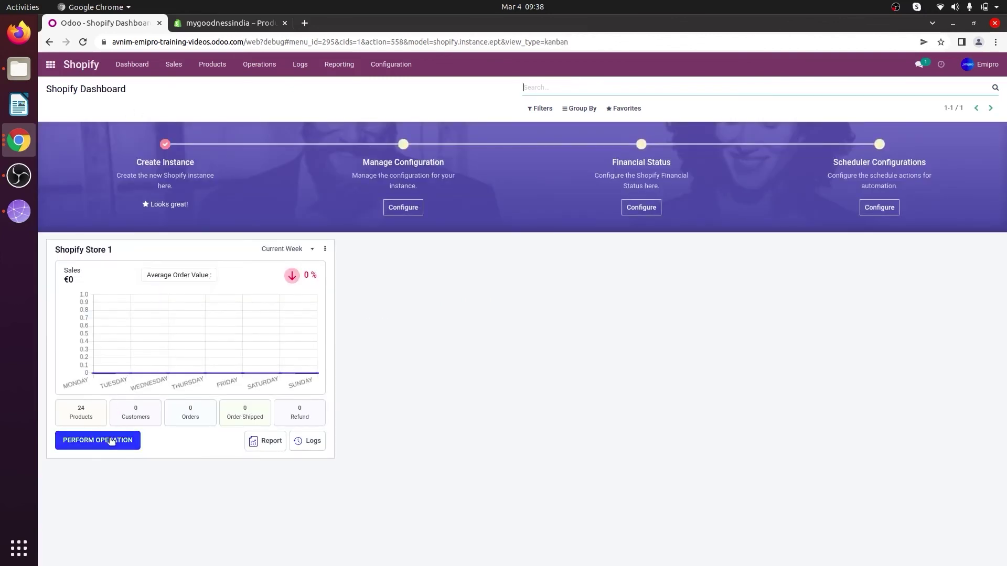
{"action": "left_click", "coordinate": [92, 445]}
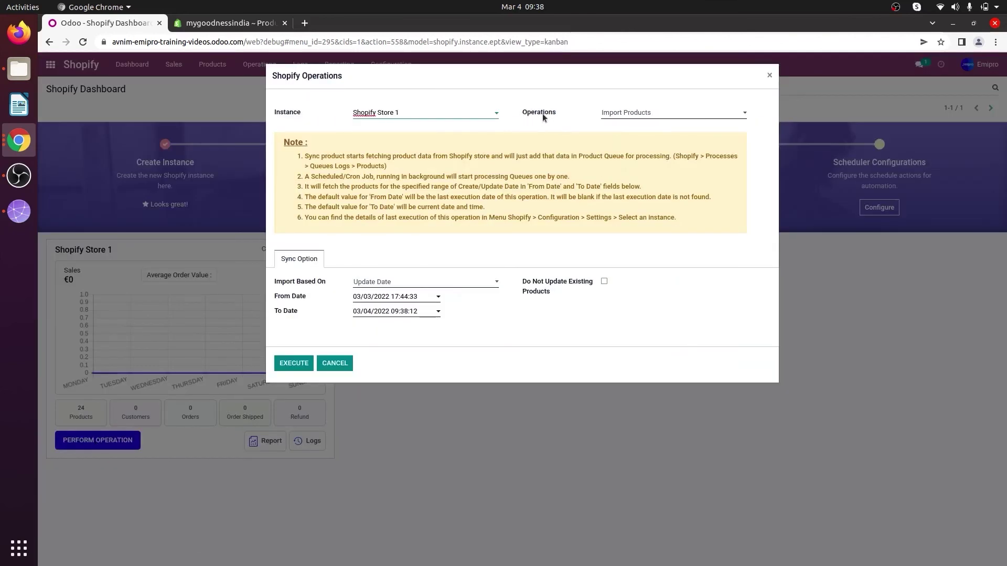
{"action": "left_click", "coordinate": [619, 113]}
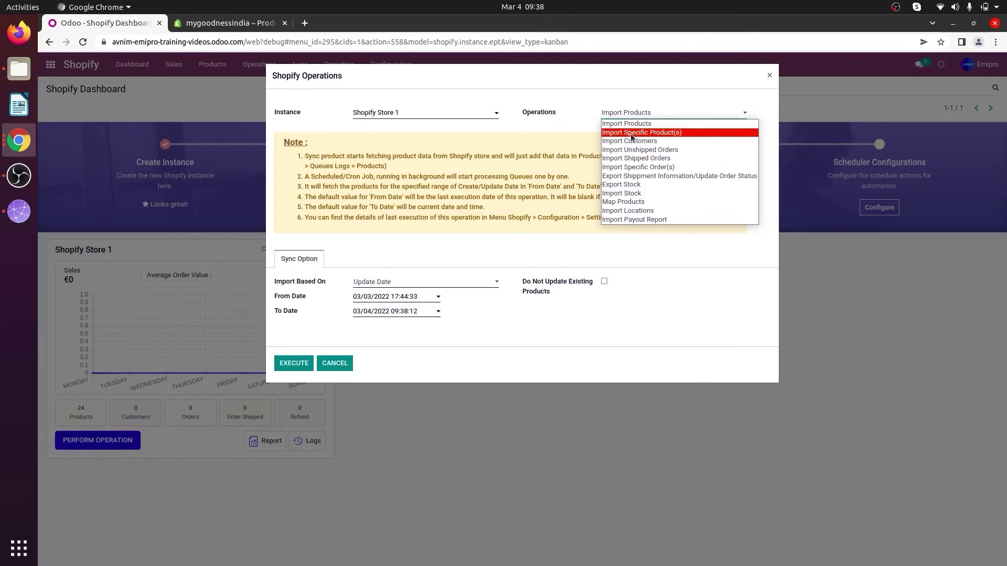
{"action": "left_click", "coordinate": [632, 133]}
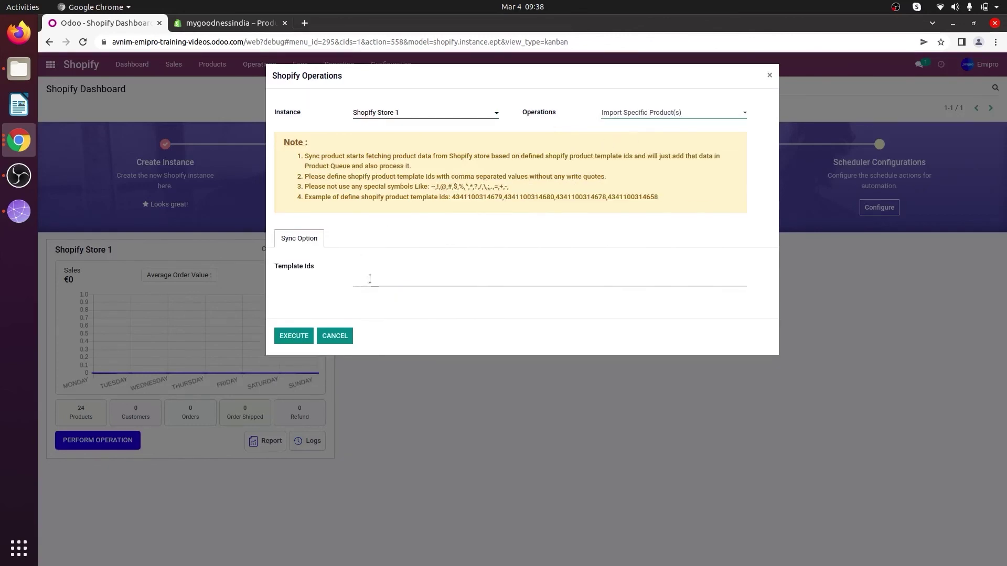
- Switch to the Shopify admin and copy the Mask product's ID from the end of its page address
{"action": "left_click", "coordinate": [229, 26]}
{"action": "double_click", "coordinate": [367, 103]}
{"action": "left_click_drag", "start_coordinate": [283, 42], "coordinate": [335, 45]}
{"action": "double_click", "coordinate": [333, 45]}
{"action": "key", "text": "ctrl+c"}
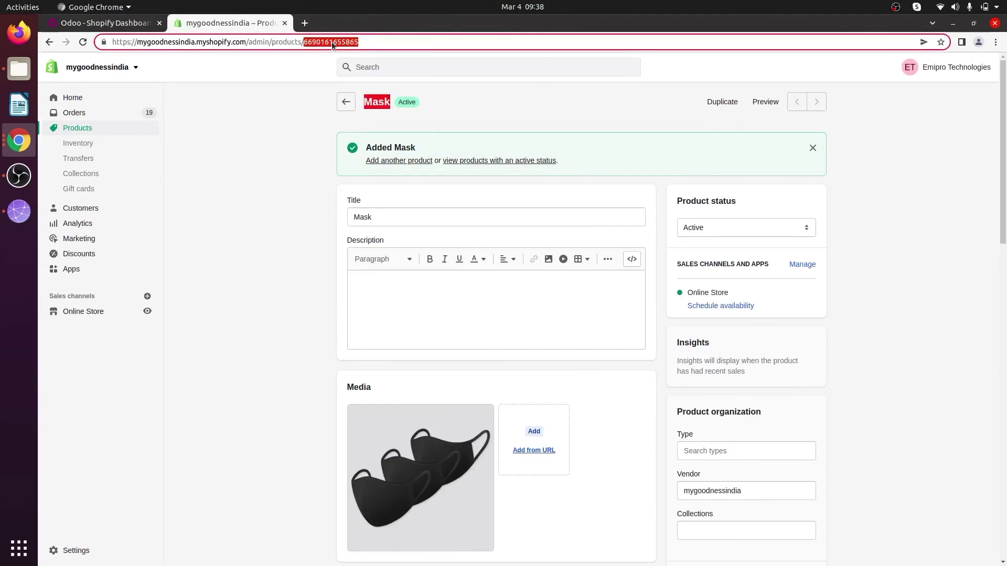
{"action": "left_click", "coordinate": [106, 23]}
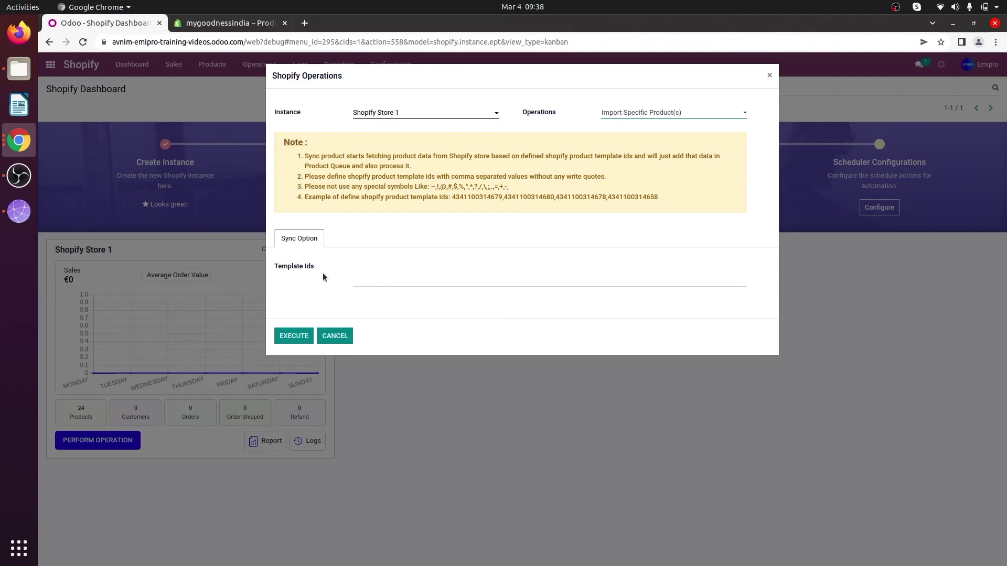
{"action": "left_click", "coordinate": [370, 274]}
{"action": "key", "text": "ctrl+v"}
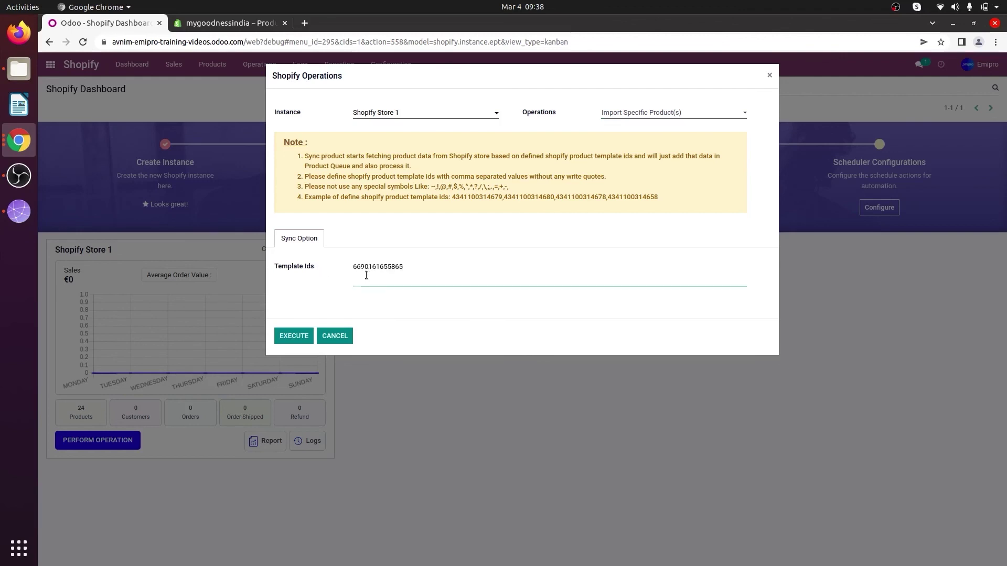
{"action": "left_click", "coordinate": [294, 336]}
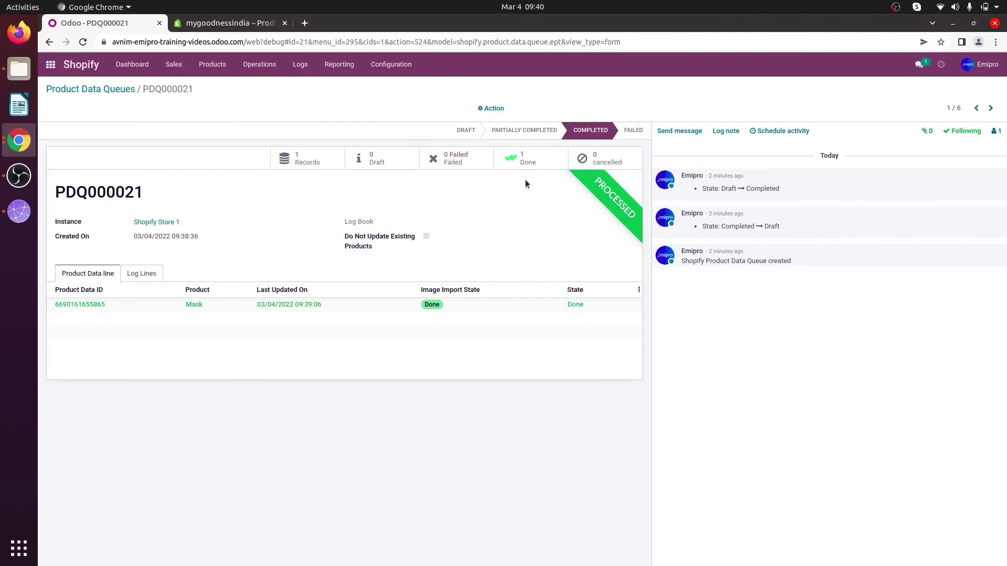
- Search the Inventory app's product list for mask and open the imported Mask product
{"action": "left_click", "coordinate": [50, 64]}
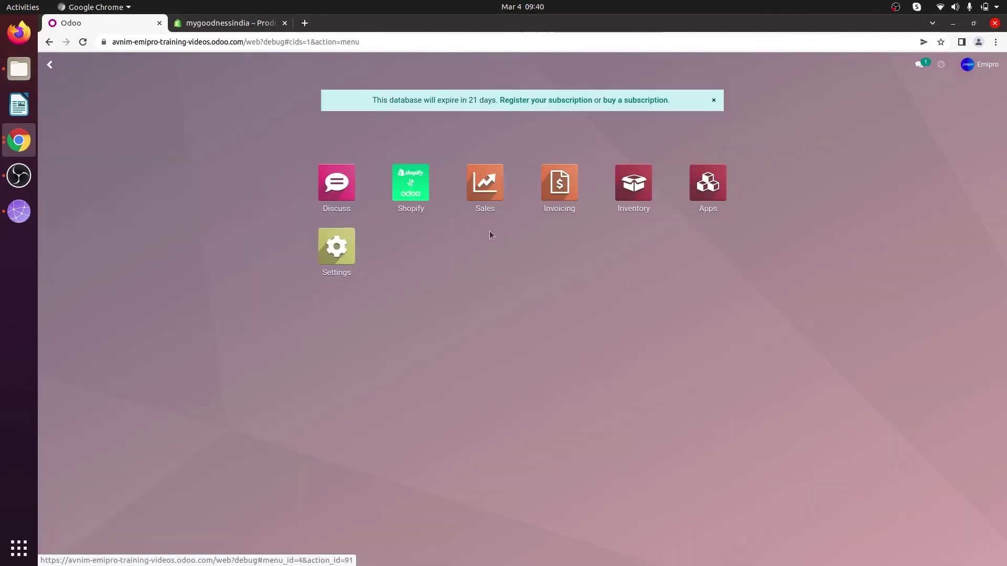
{"action": "left_click", "coordinate": [618, 204]}
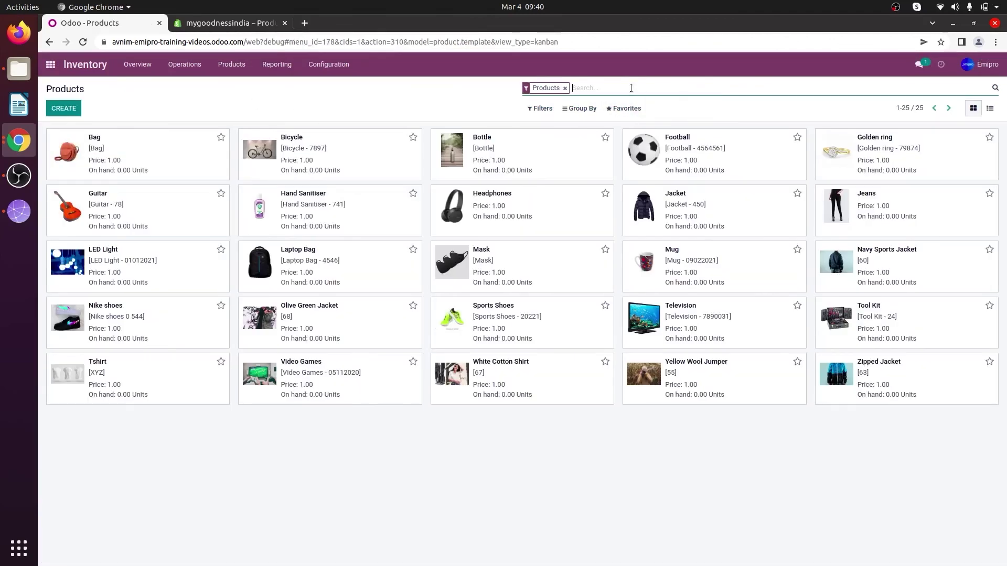
{"action": "type", "text": "mask"}
{"action": "key", "text": "Return"}
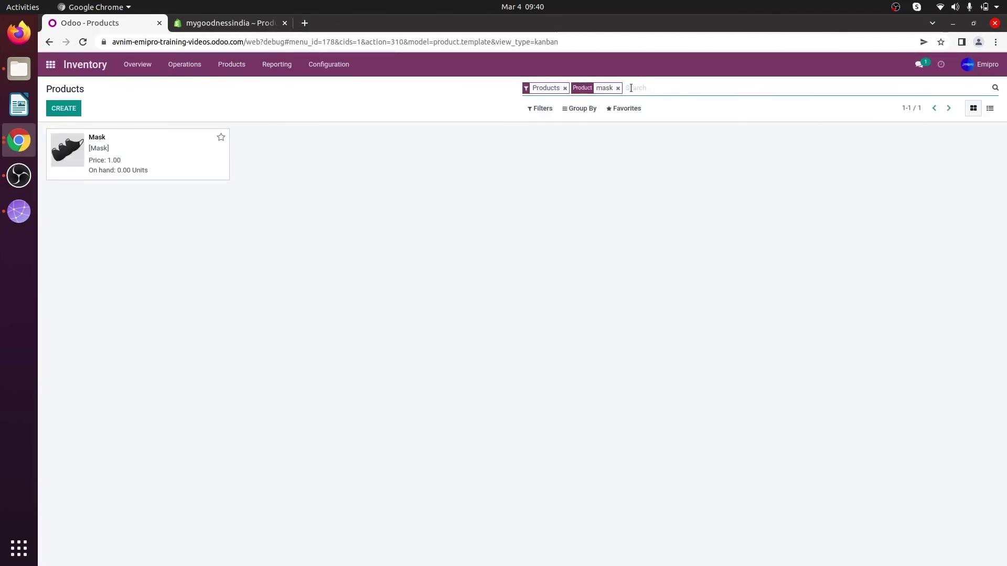
{"action": "left_click", "coordinate": [151, 166]}
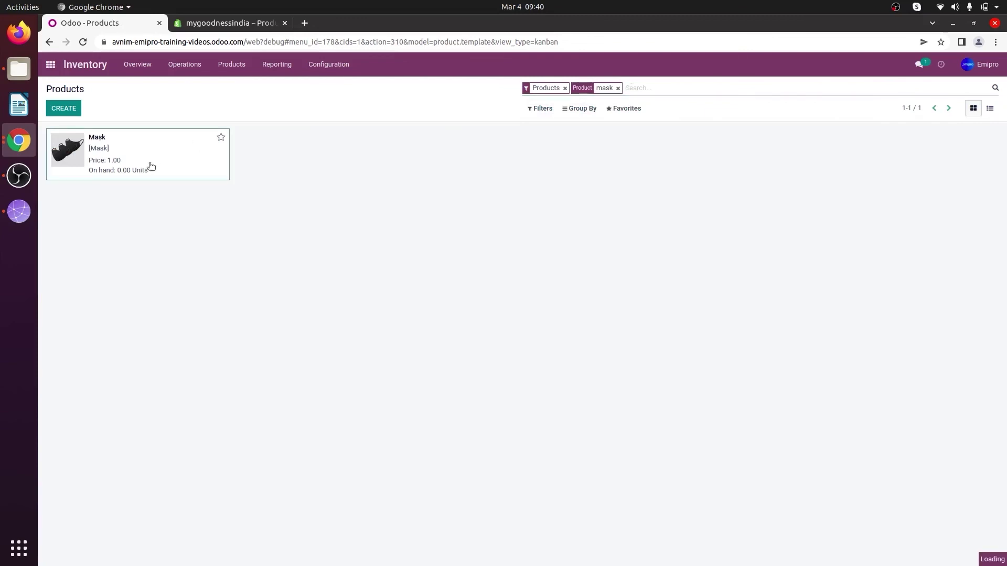